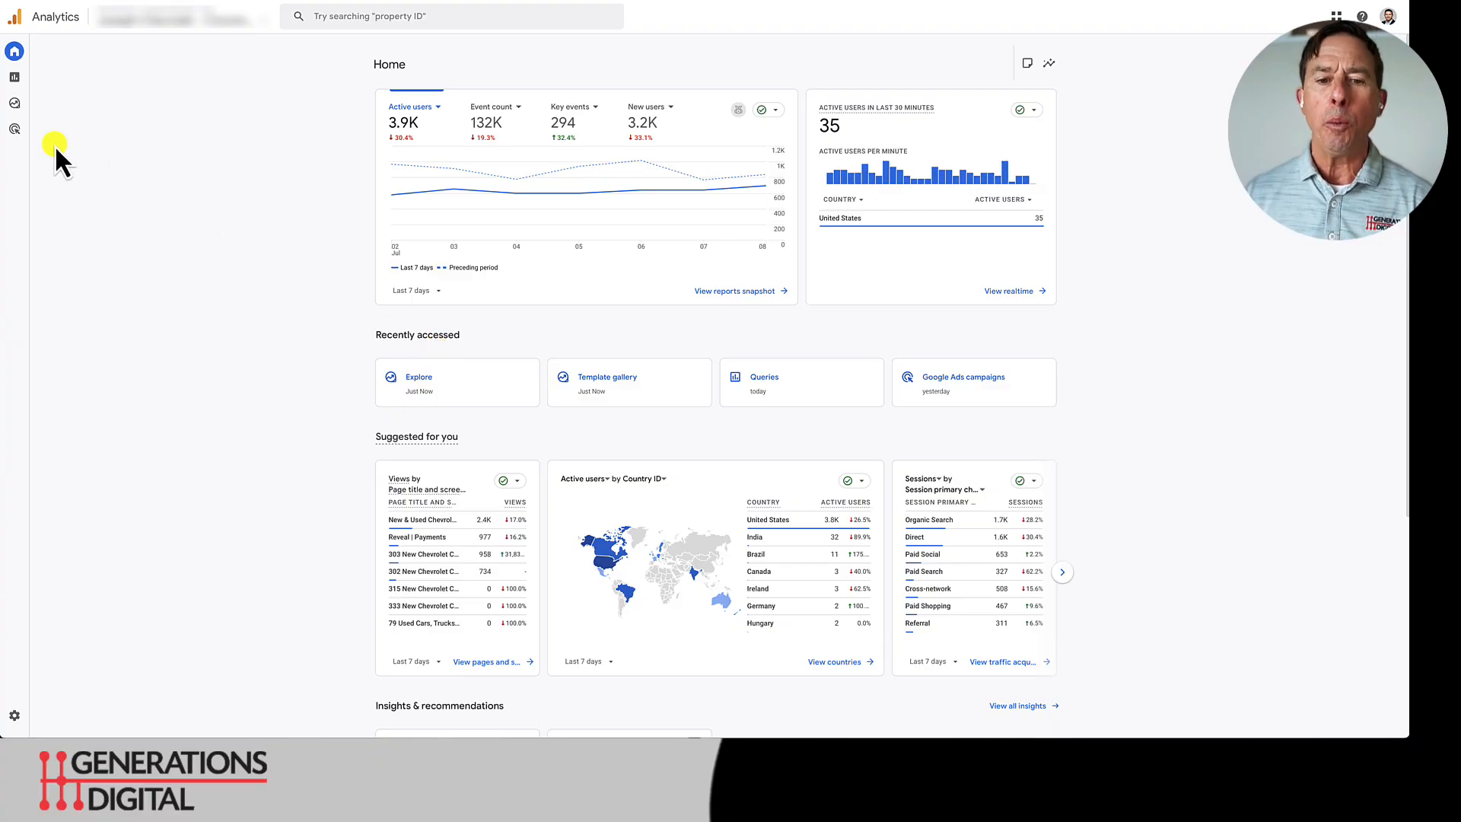
- Browse the available exploration templates and create a new Path exploration
{"action": "left_click", "coordinate": [23, 110]}
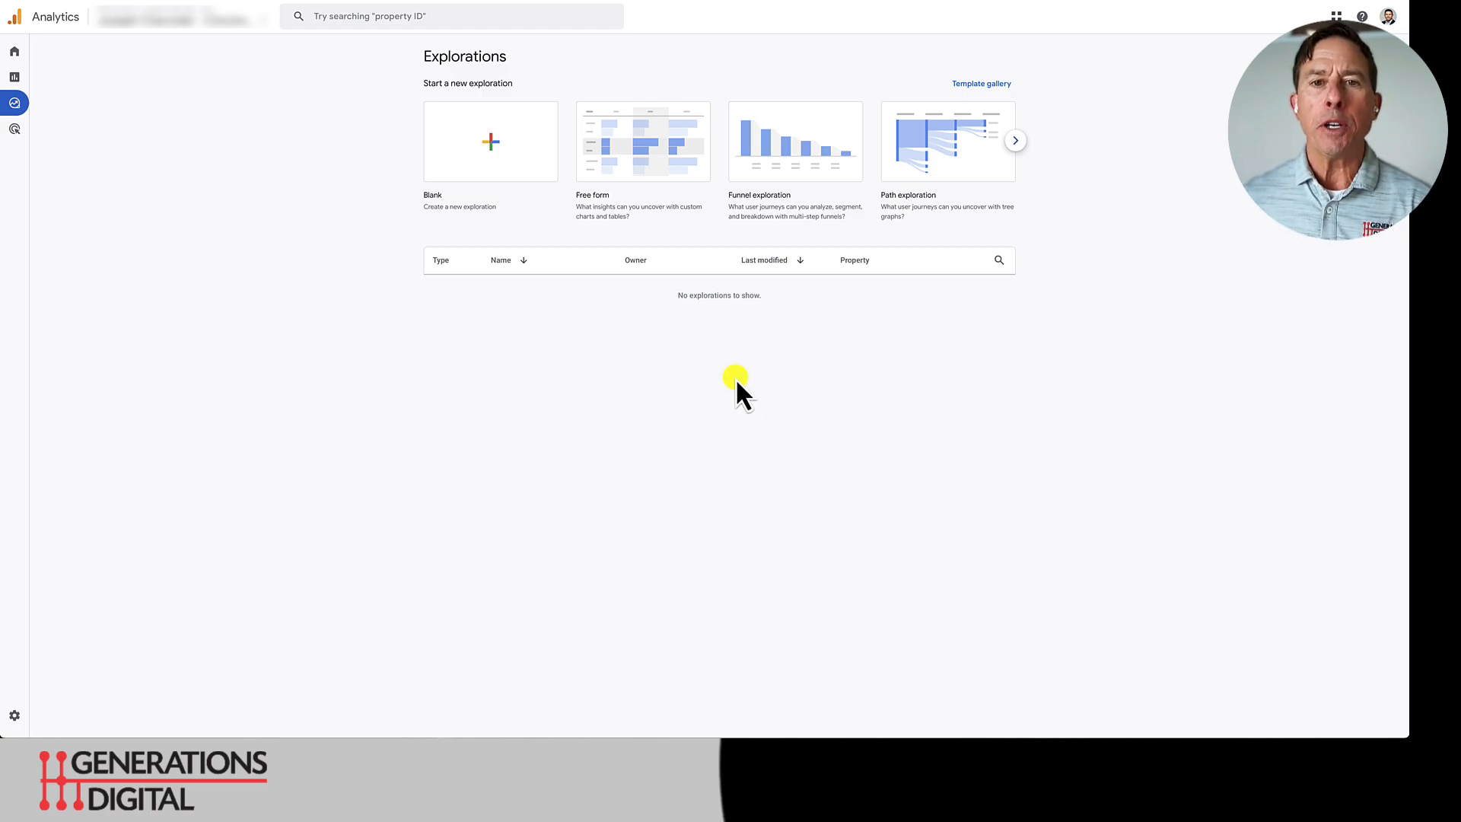
{"action": "left_click", "coordinate": [1017, 143]}
{"action": "left_click", "coordinate": [1017, 143]}
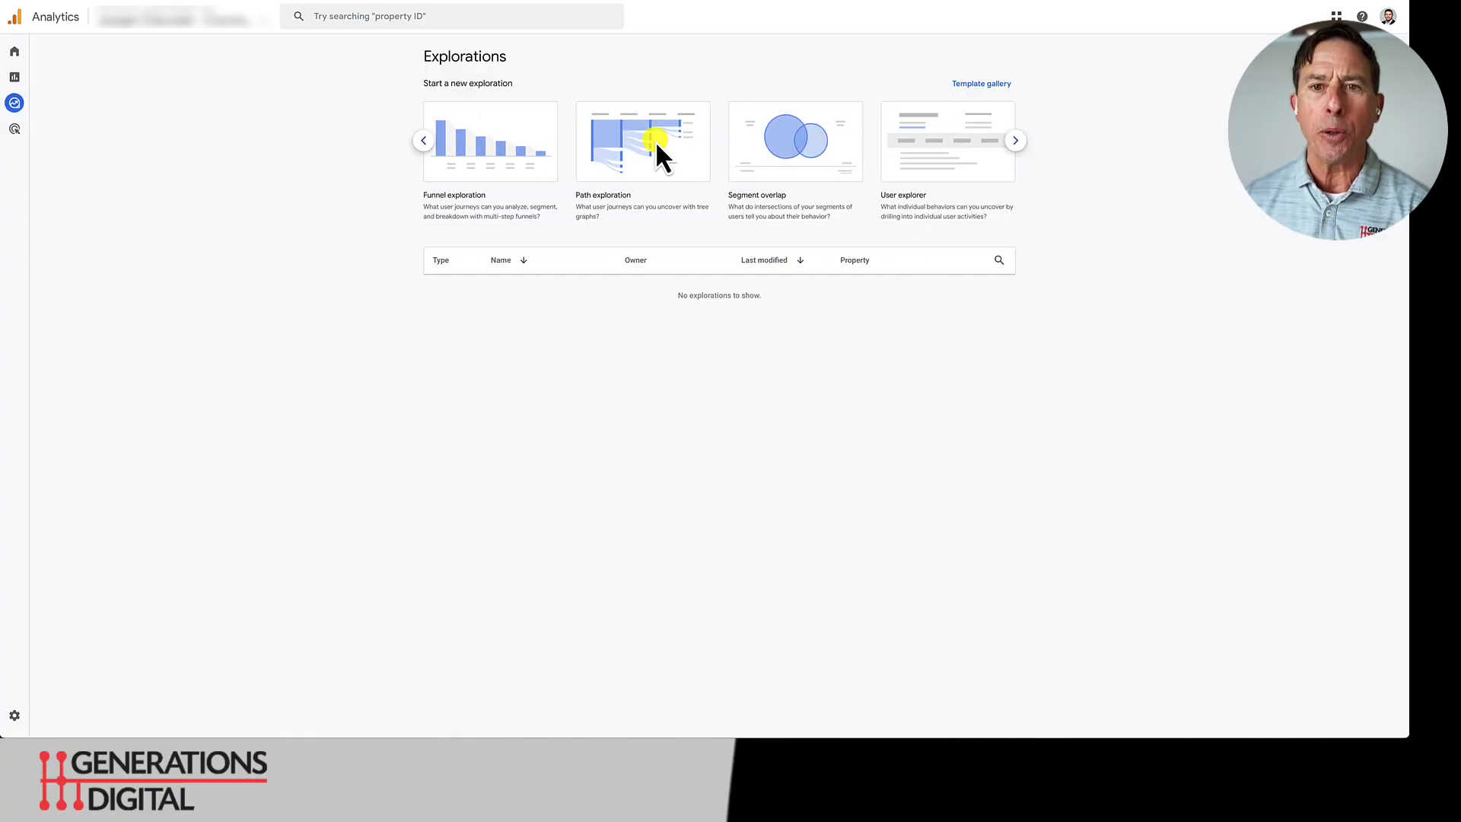
{"action": "left_click", "coordinate": [424, 141]}
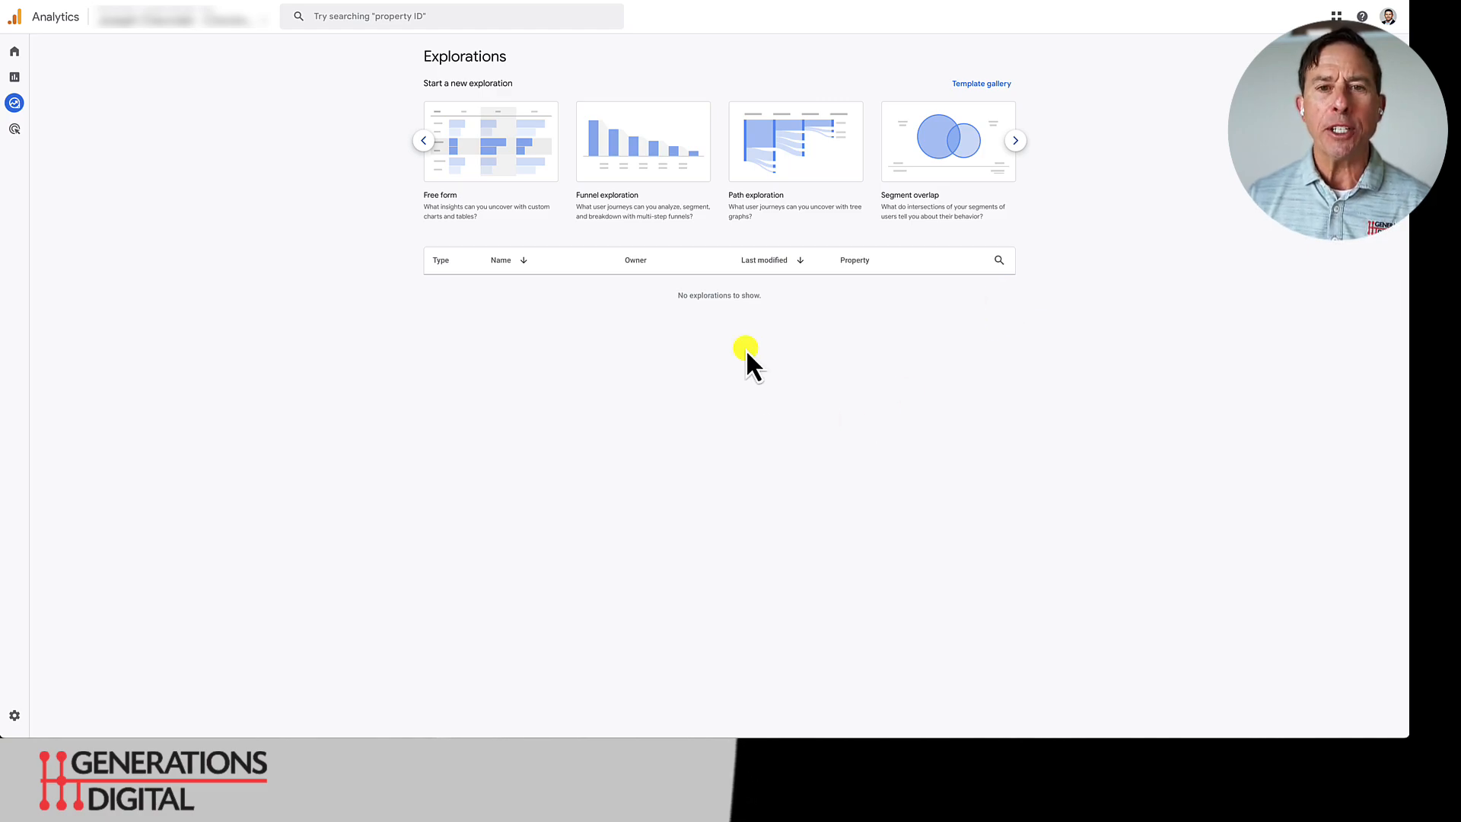
{"action": "left_click", "coordinate": [798, 149]}
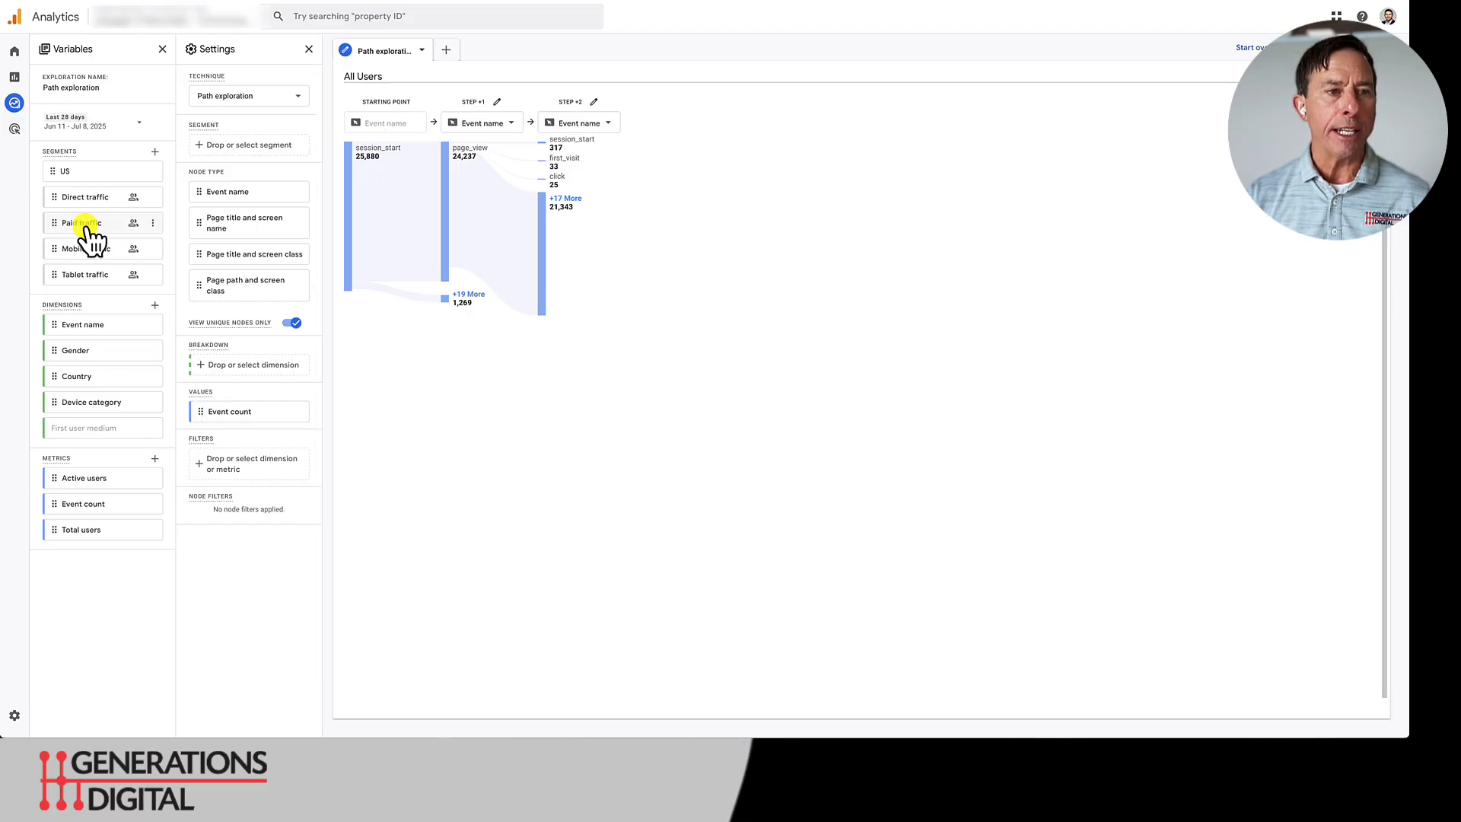
- Move the Paid traffic segment above Direct traffic and set step +1 of the path to Page path and screen class
{"action": "mouse_move", "coordinate": [91, 238]}
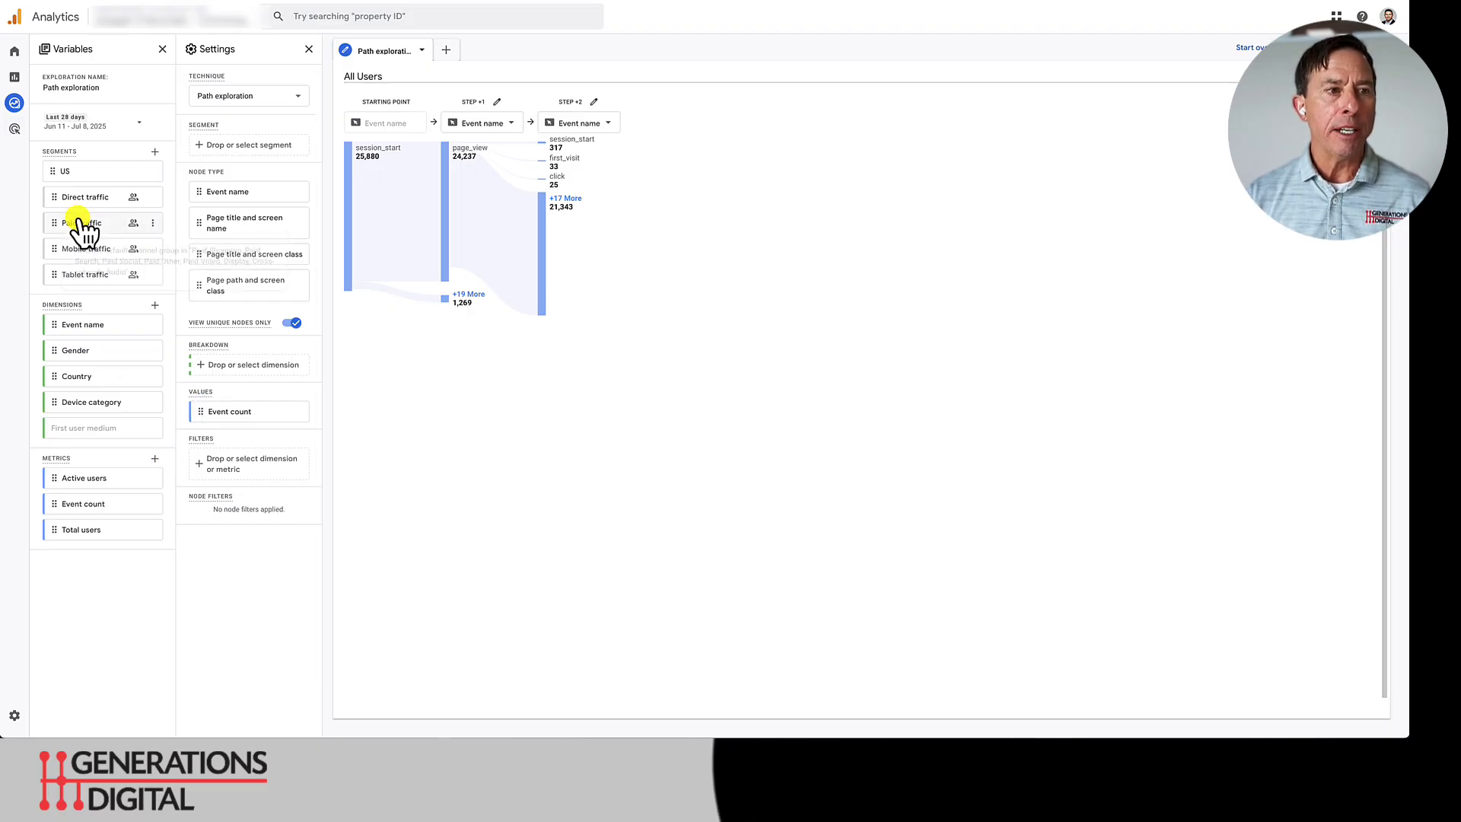
{"action": "mouse_move", "coordinate": [83, 220]}
{"action": "left_mouse_down"}
{"action": "mouse_move", "coordinate": [230, 143]}
{"action": "mouse_move", "coordinate": [85, 207]}
{"action": "left_mouse_up"}
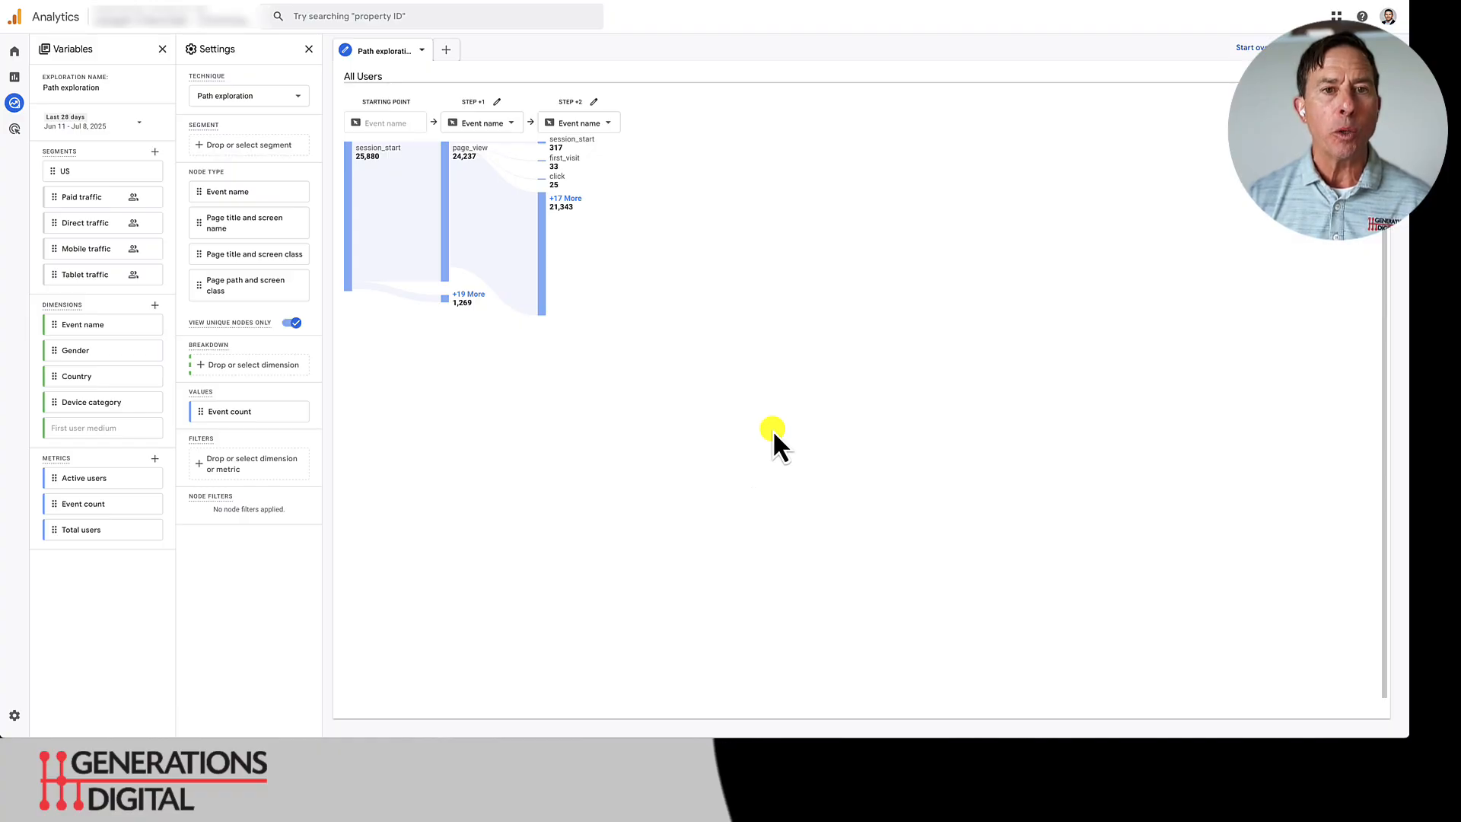
{"action": "left_click", "coordinate": [502, 133]}
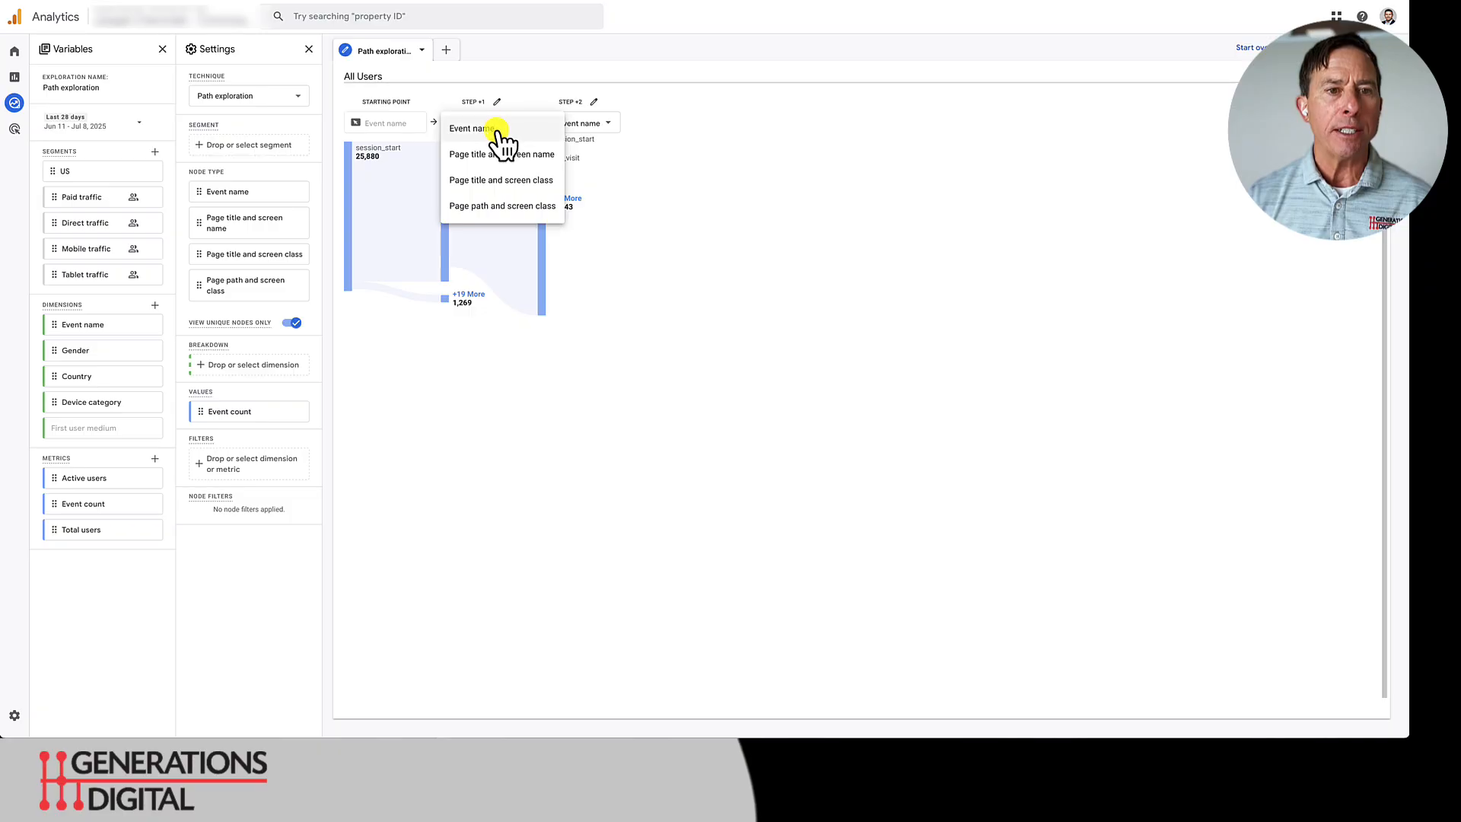
{"action": "left_click", "coordinate": [485, 205]}
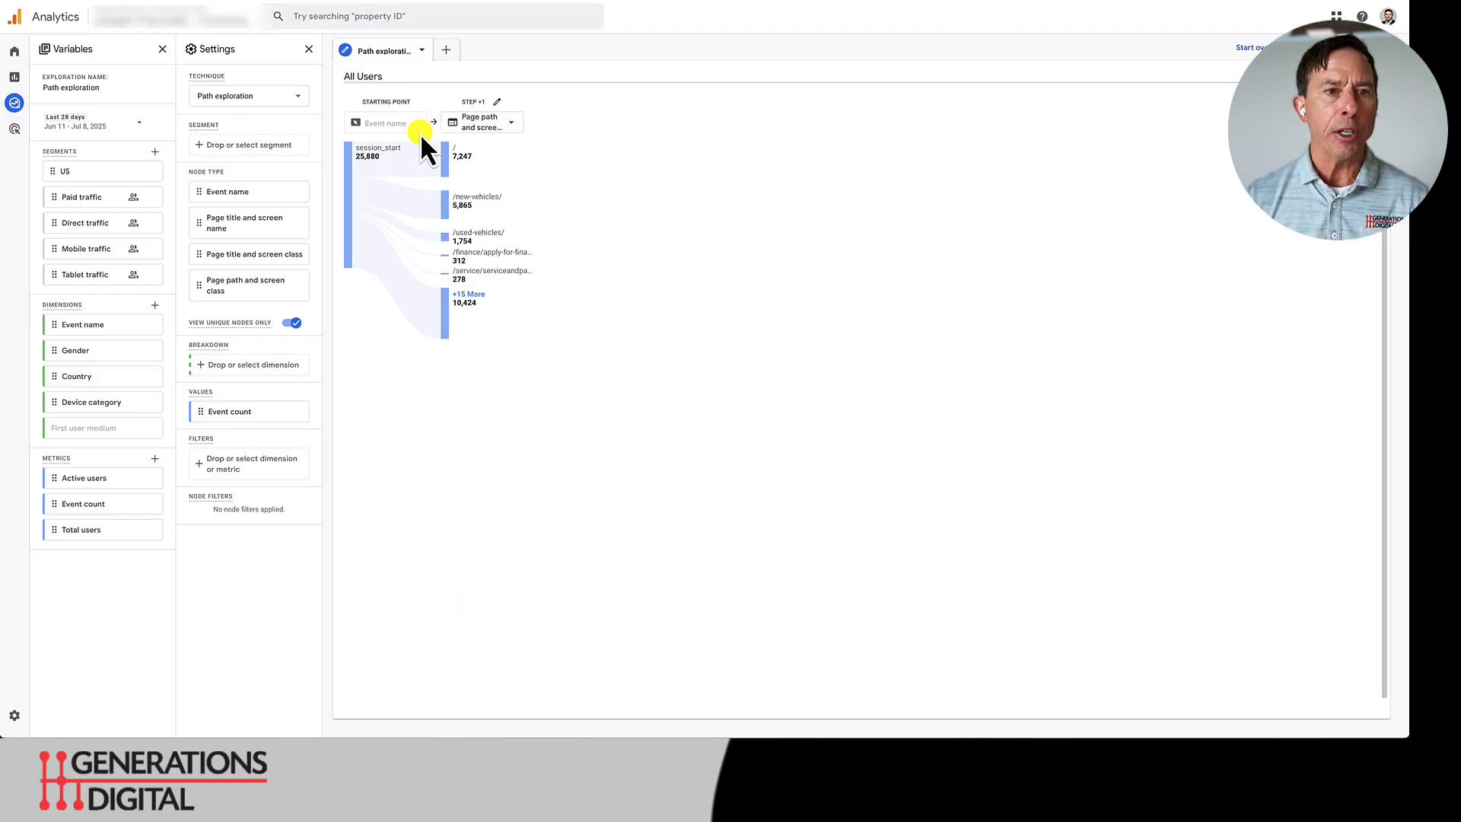
- Expand the home page (/) node in step +1 and examine the pages visited from it
{"action": "mouse_move", "coordinate": [466, 169]}
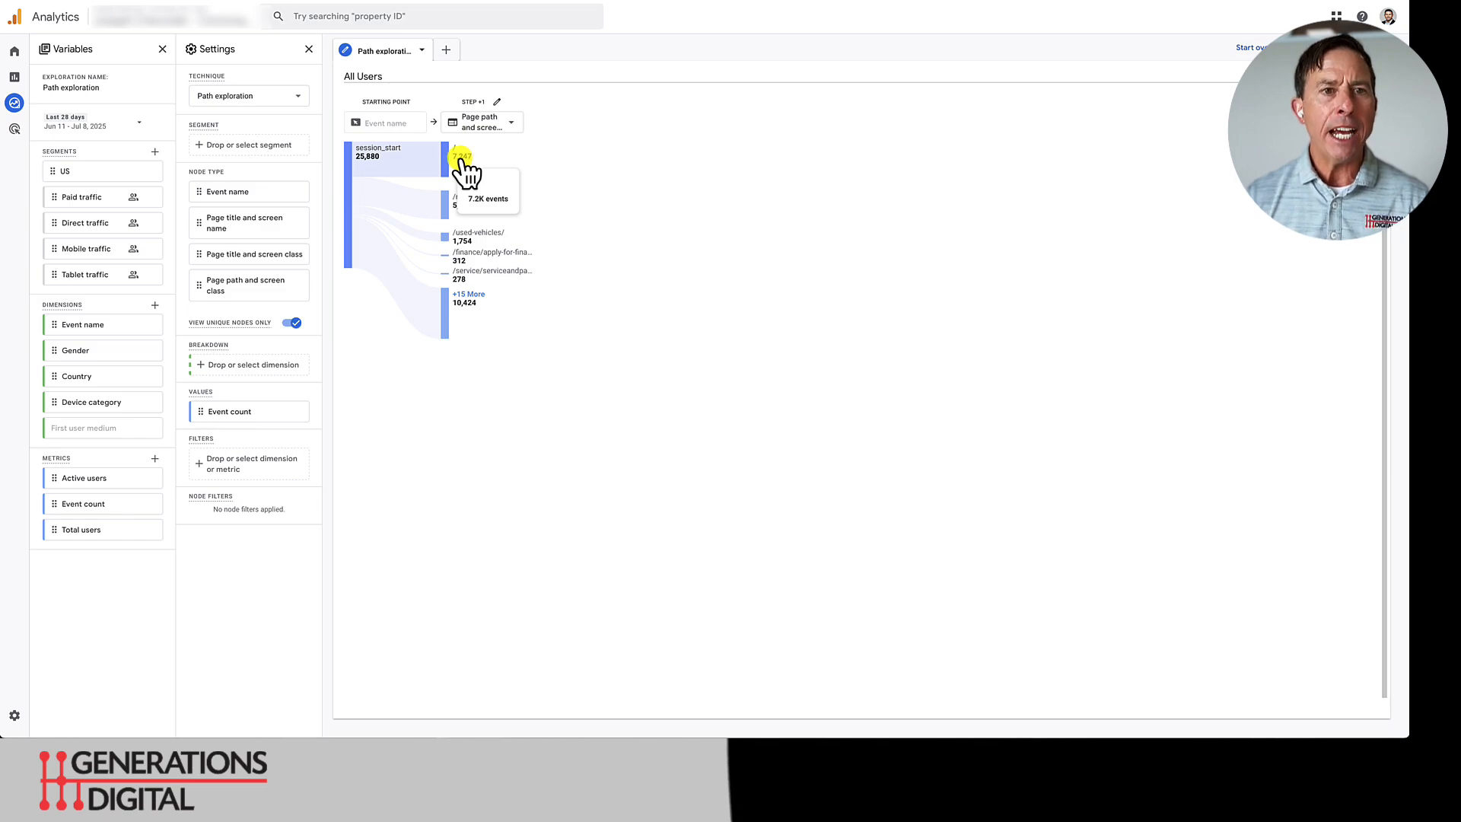
{"action": "left_click", "coordinate": [466, 169]}
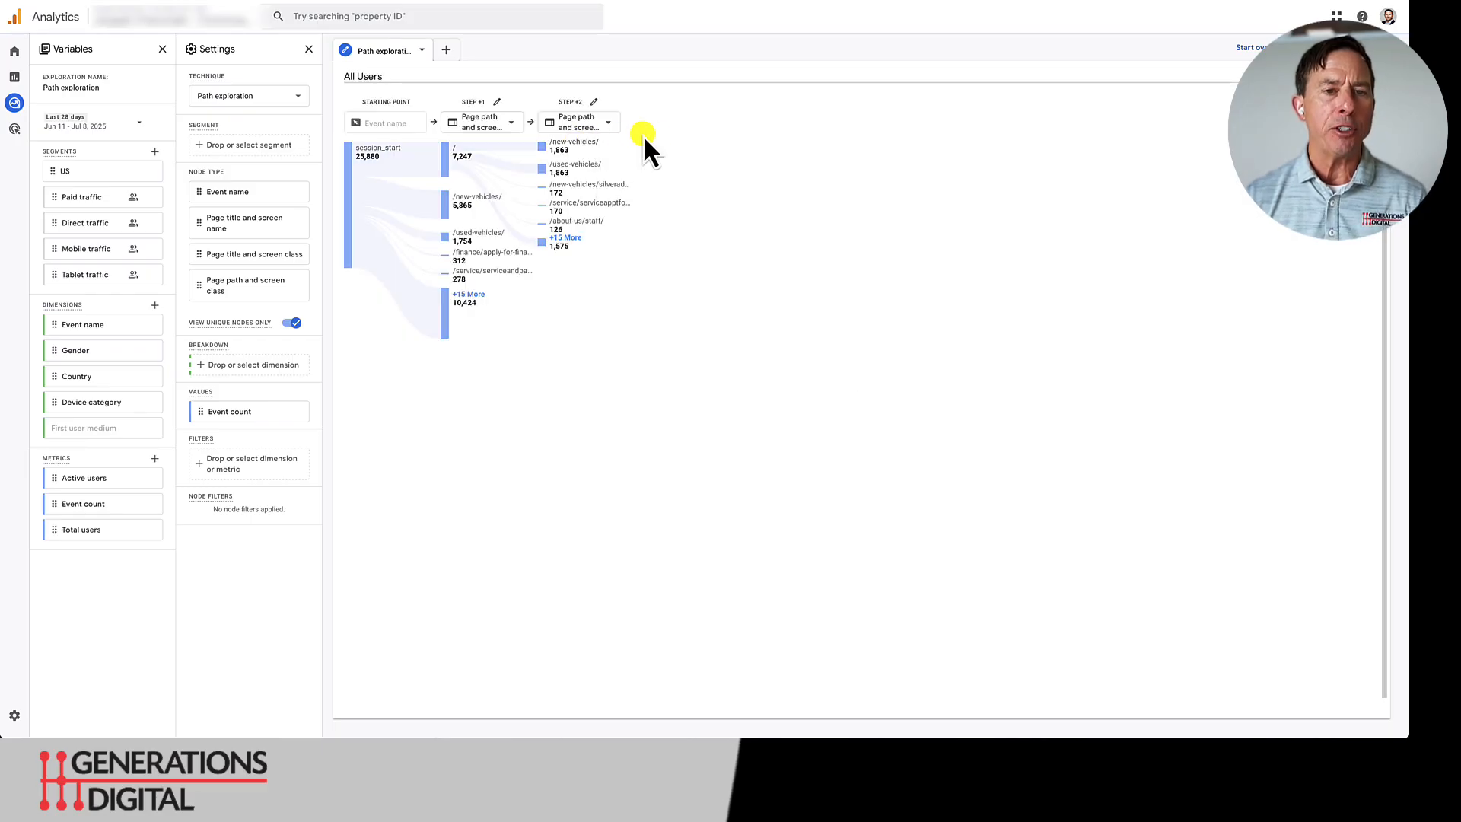
{"action": "mouse_move", "coordinate": [589, 166]}
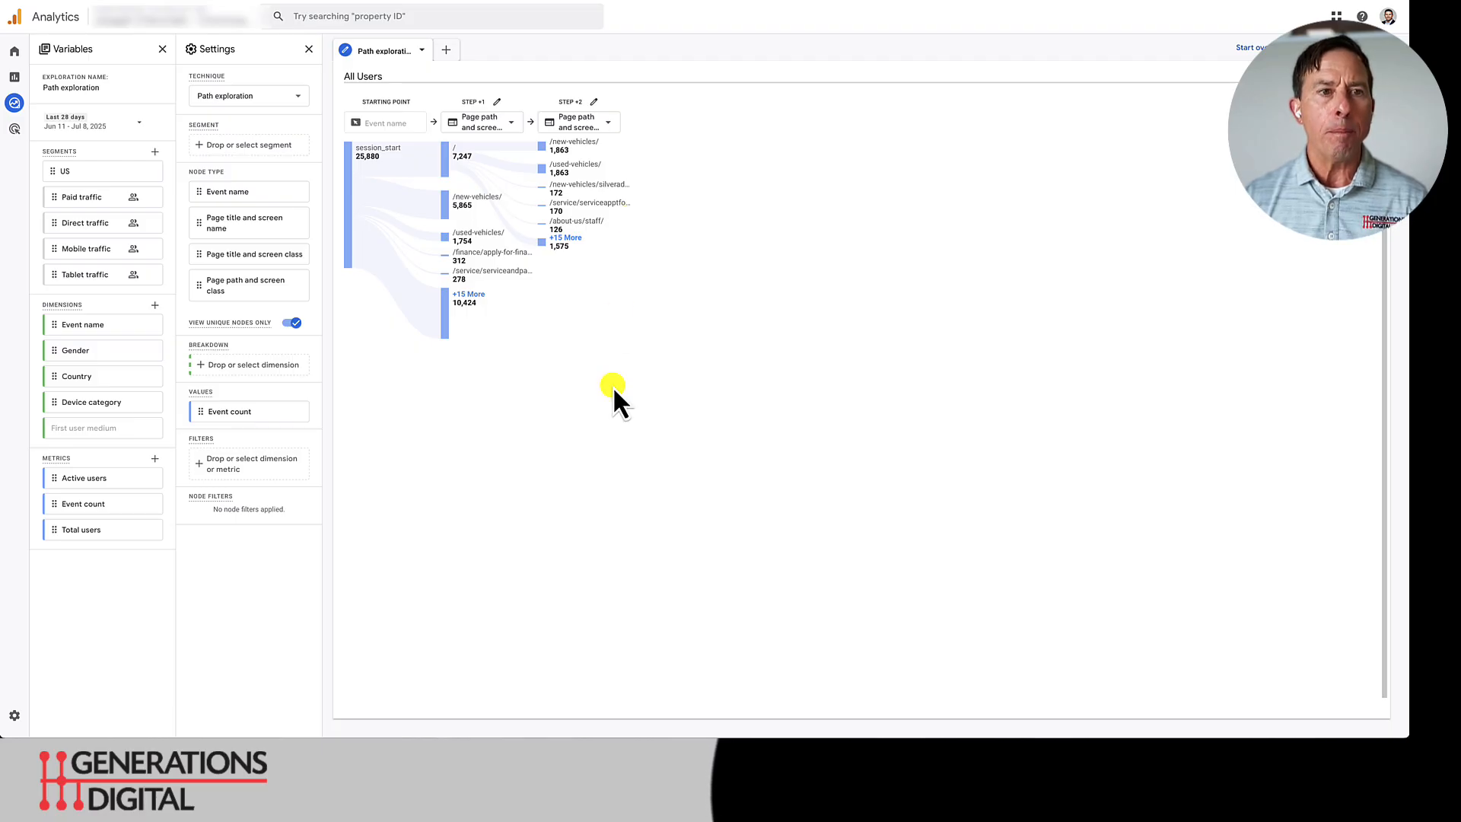
- Collapse the home page (/) node in step +1 and expand the /new-vehicles/ node instead
{"action": "mouse_move", "coordinate": [473, 198]}
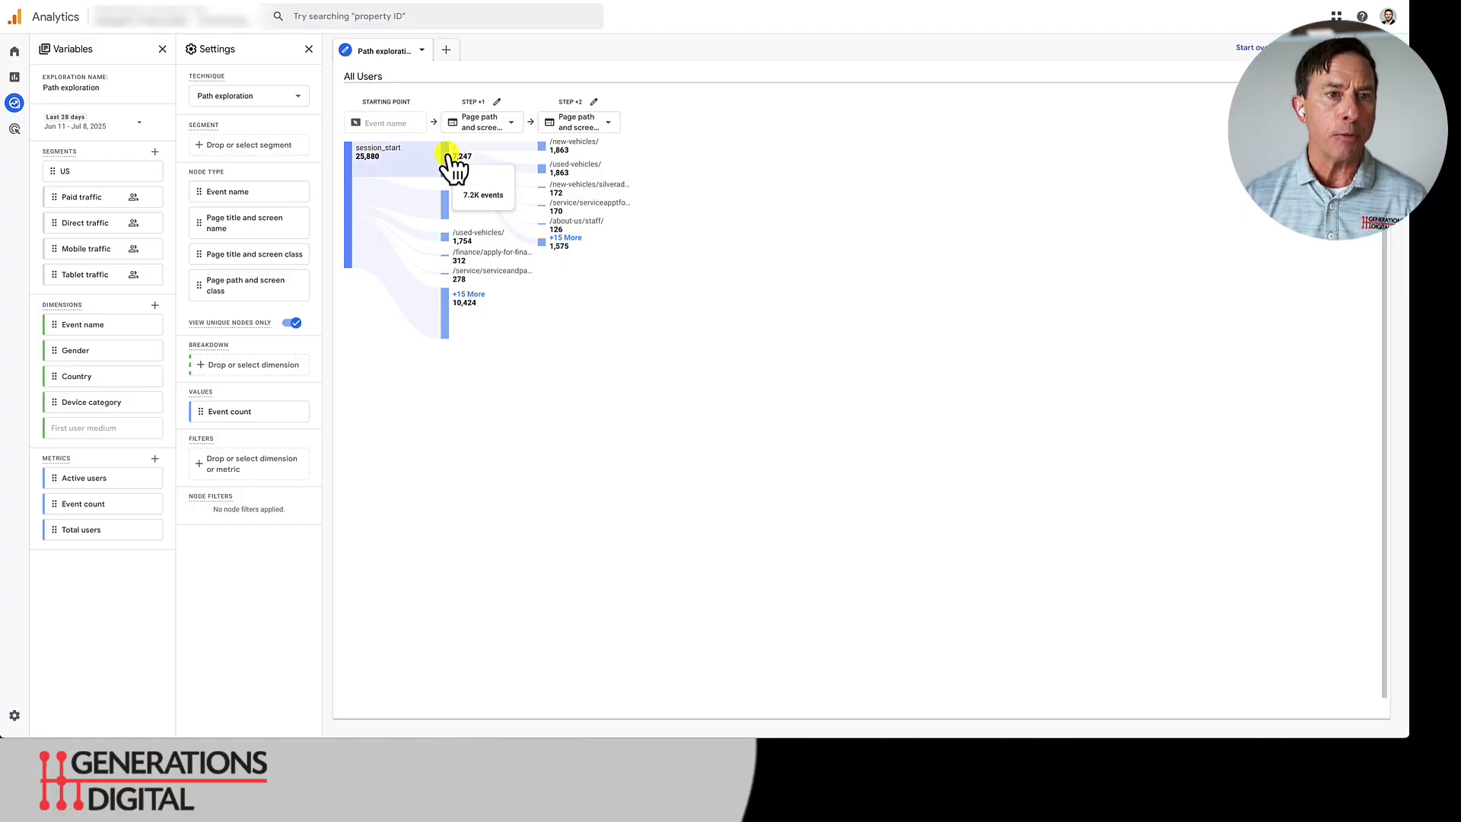
{"action": "left_click", "coordinate": [450, 158]}
{"action": "mouse_move", "coordinate": [447, 208]}
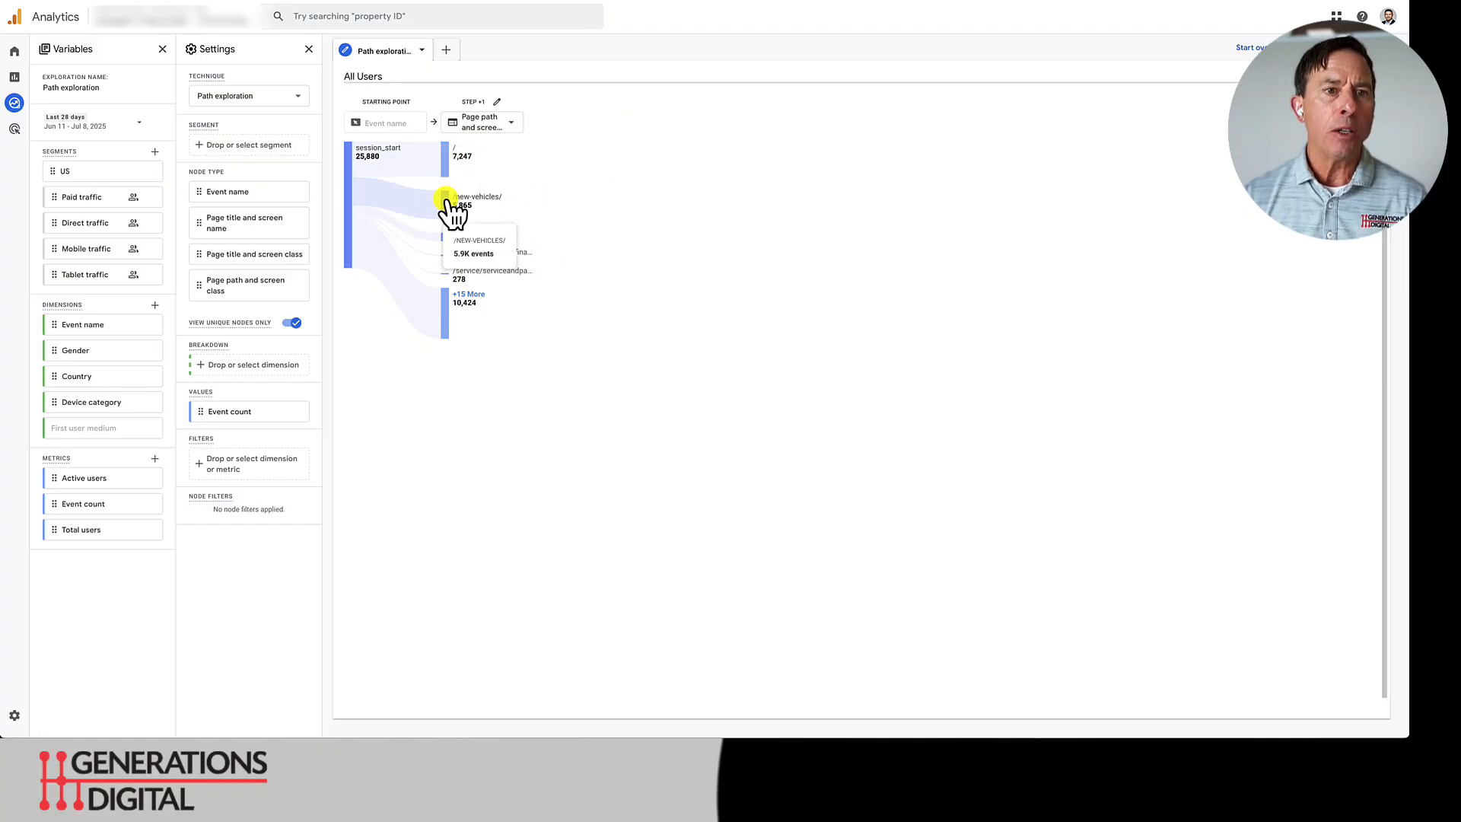
{"action": "left_click", "coordinate": [447, 202]}
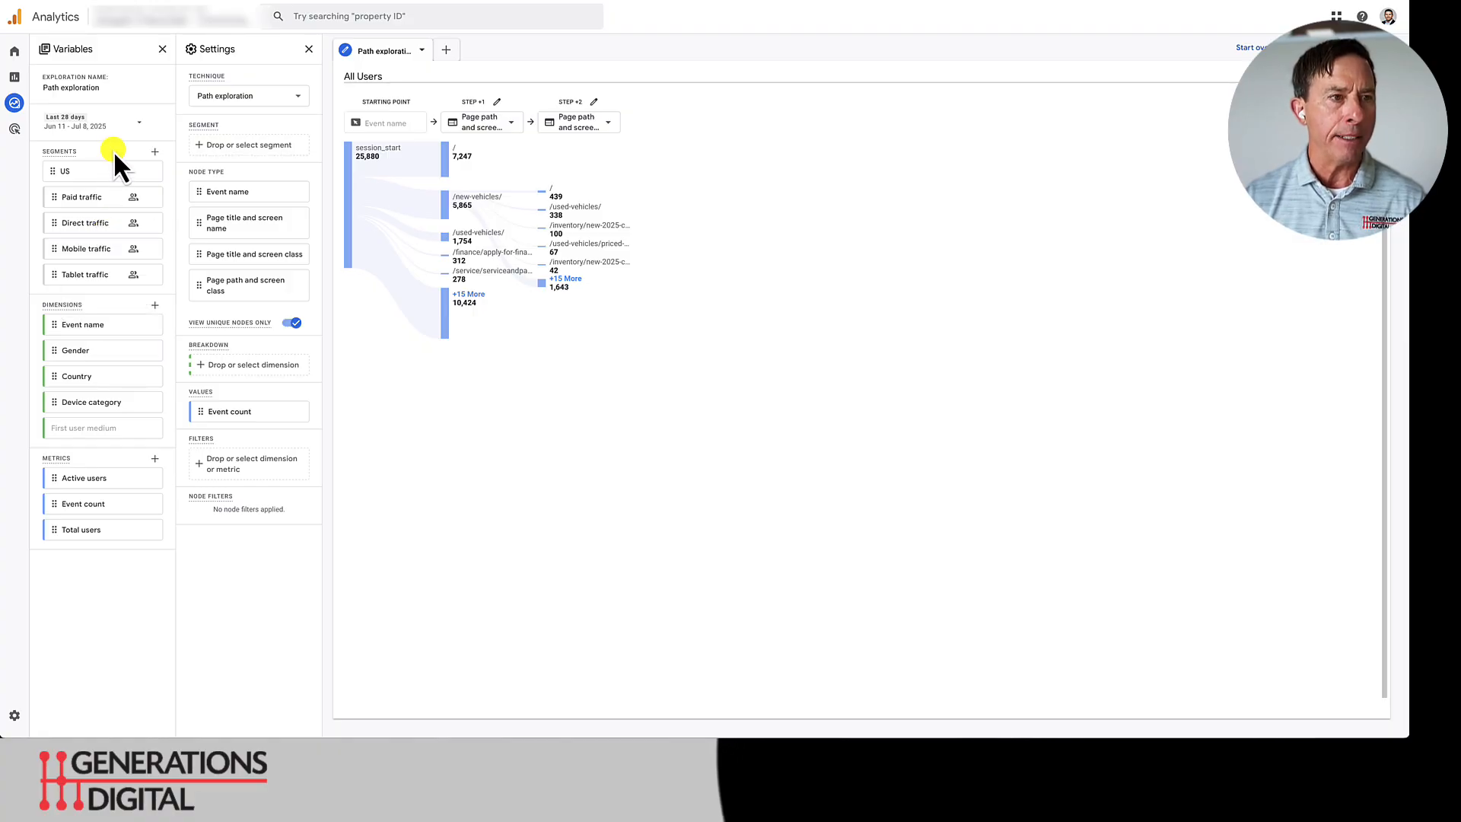
- Create a new custom session segment and name it "Pmax traffic"
{"action": "left_click", "coordinate": [155, 150]}
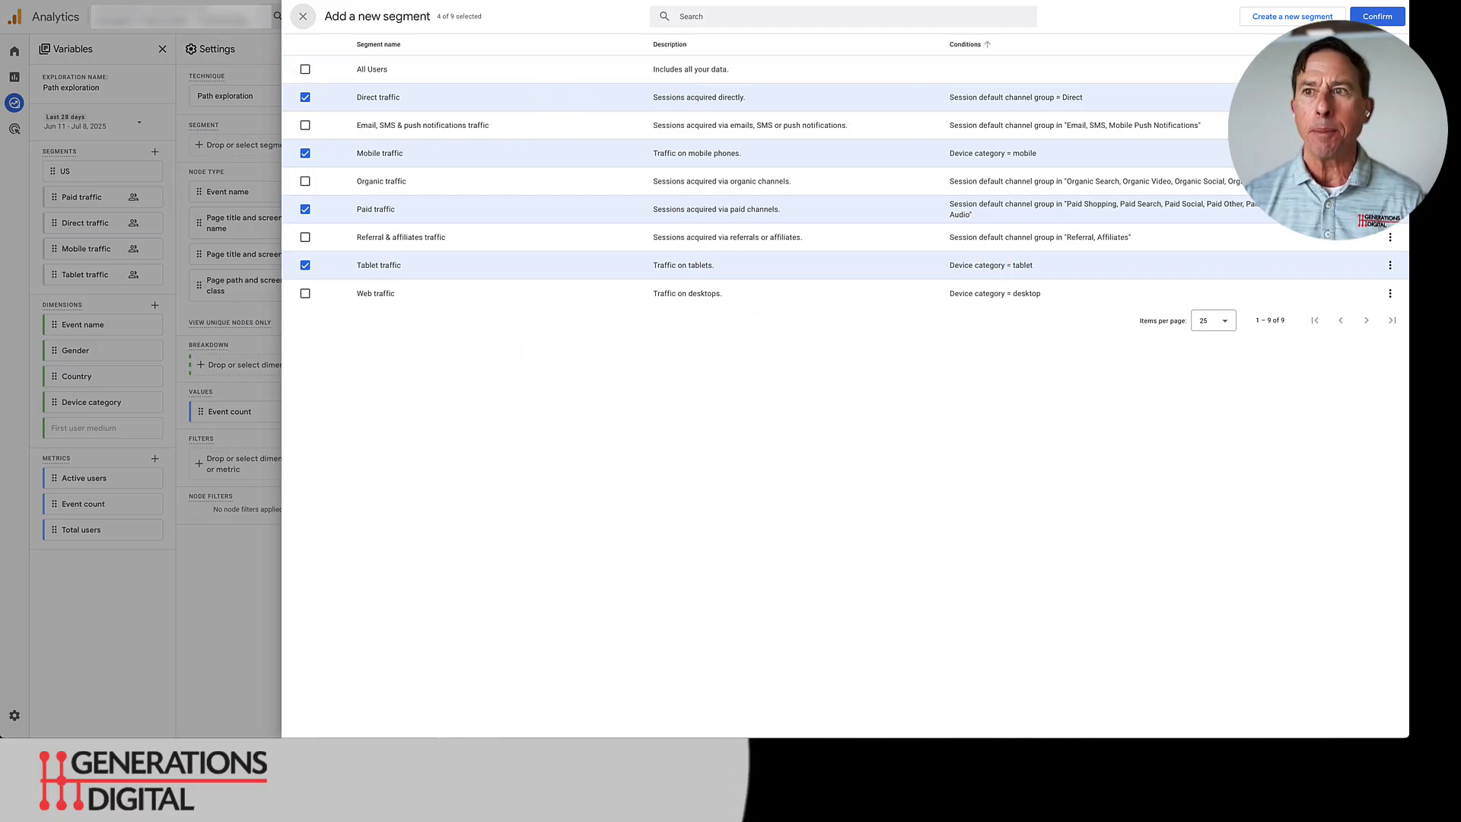
{"action": "left_click", "coordinate": [1291, 17]}
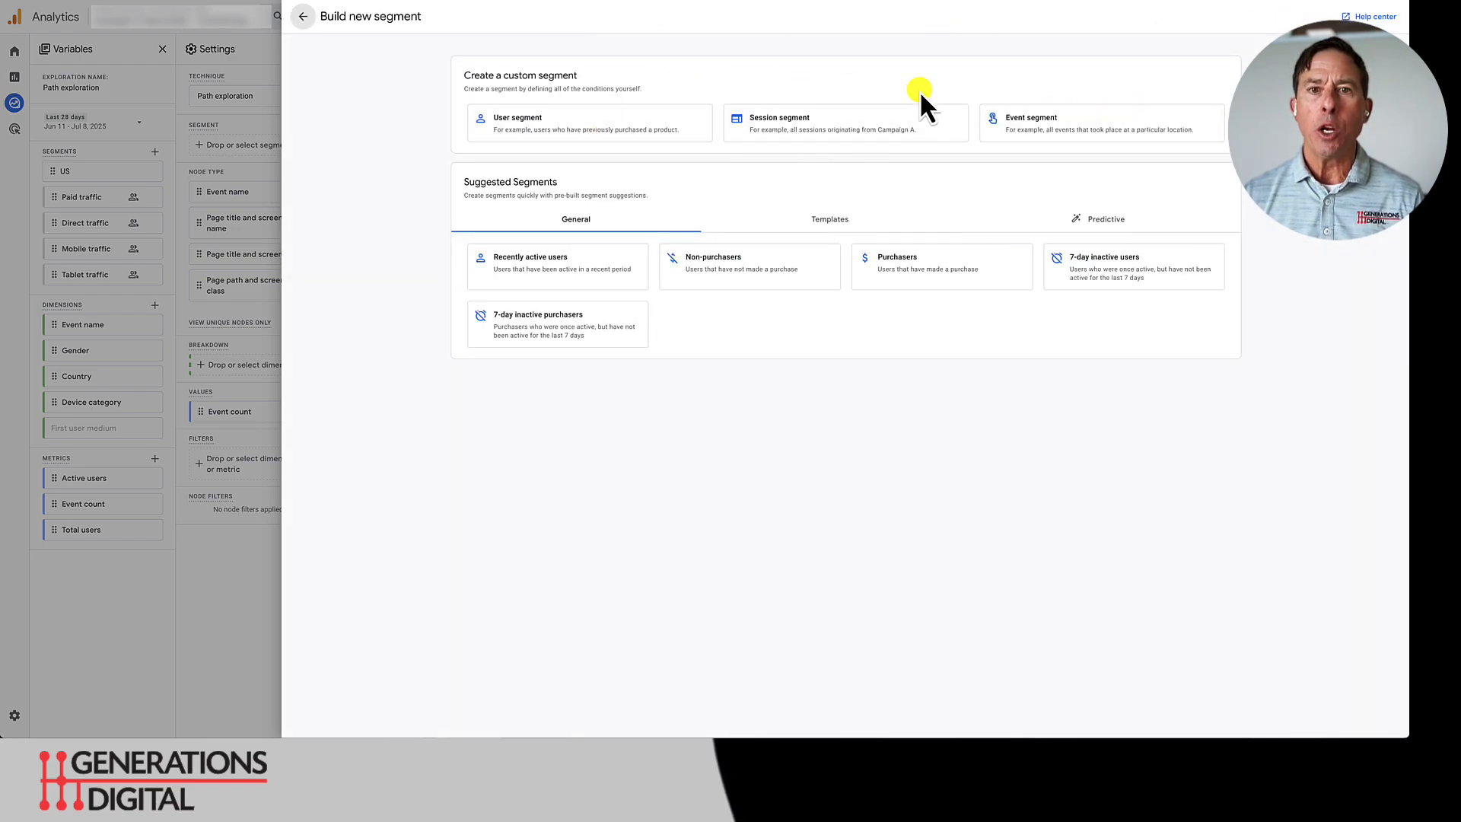
{"action": "left_click", "coordinate": [822, 122]}
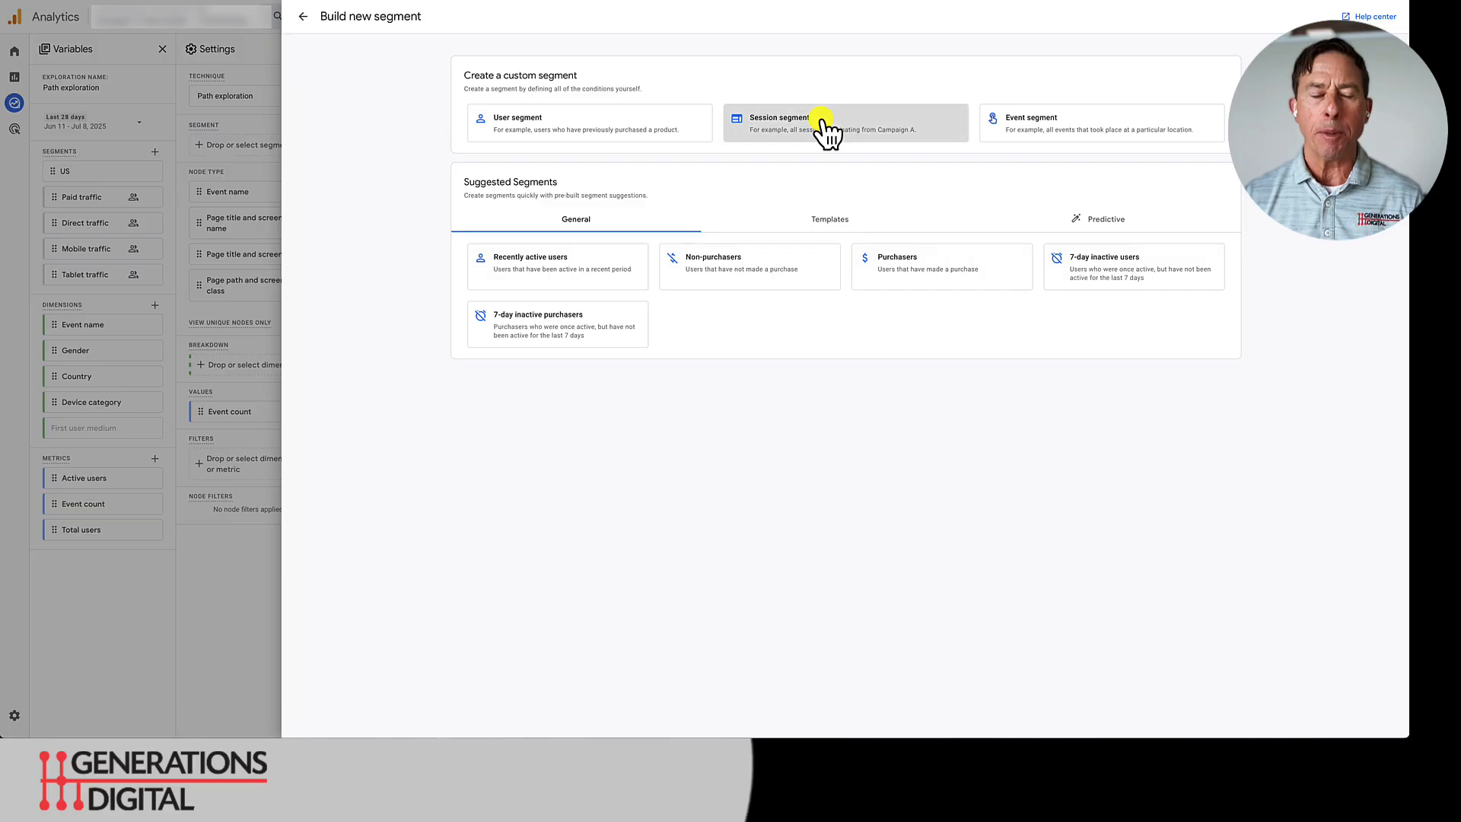
{"action": "left_click", "coordinate": [378, 14]}
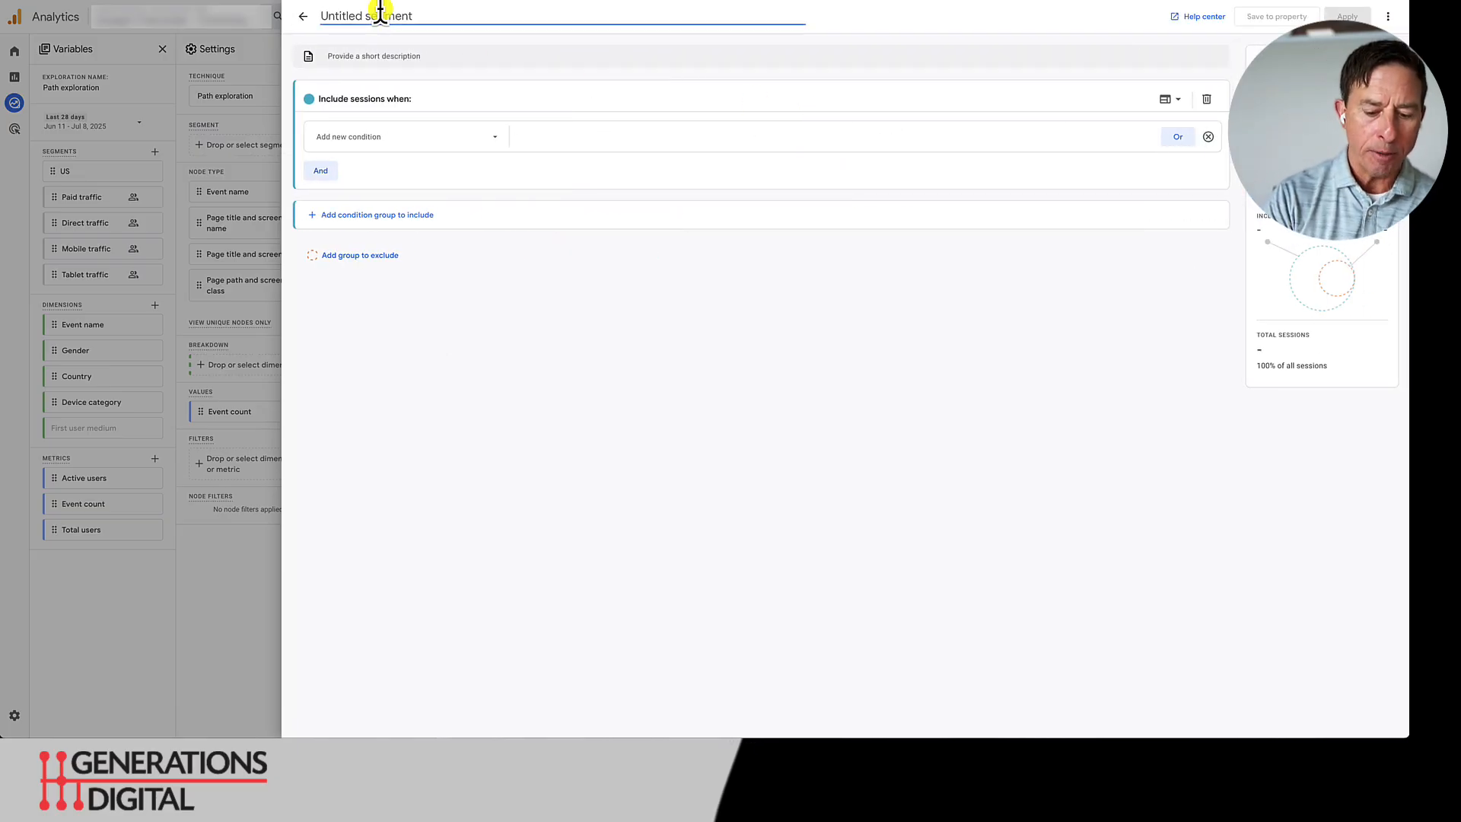
{"action": "type", "text": "Pmax traffic"}
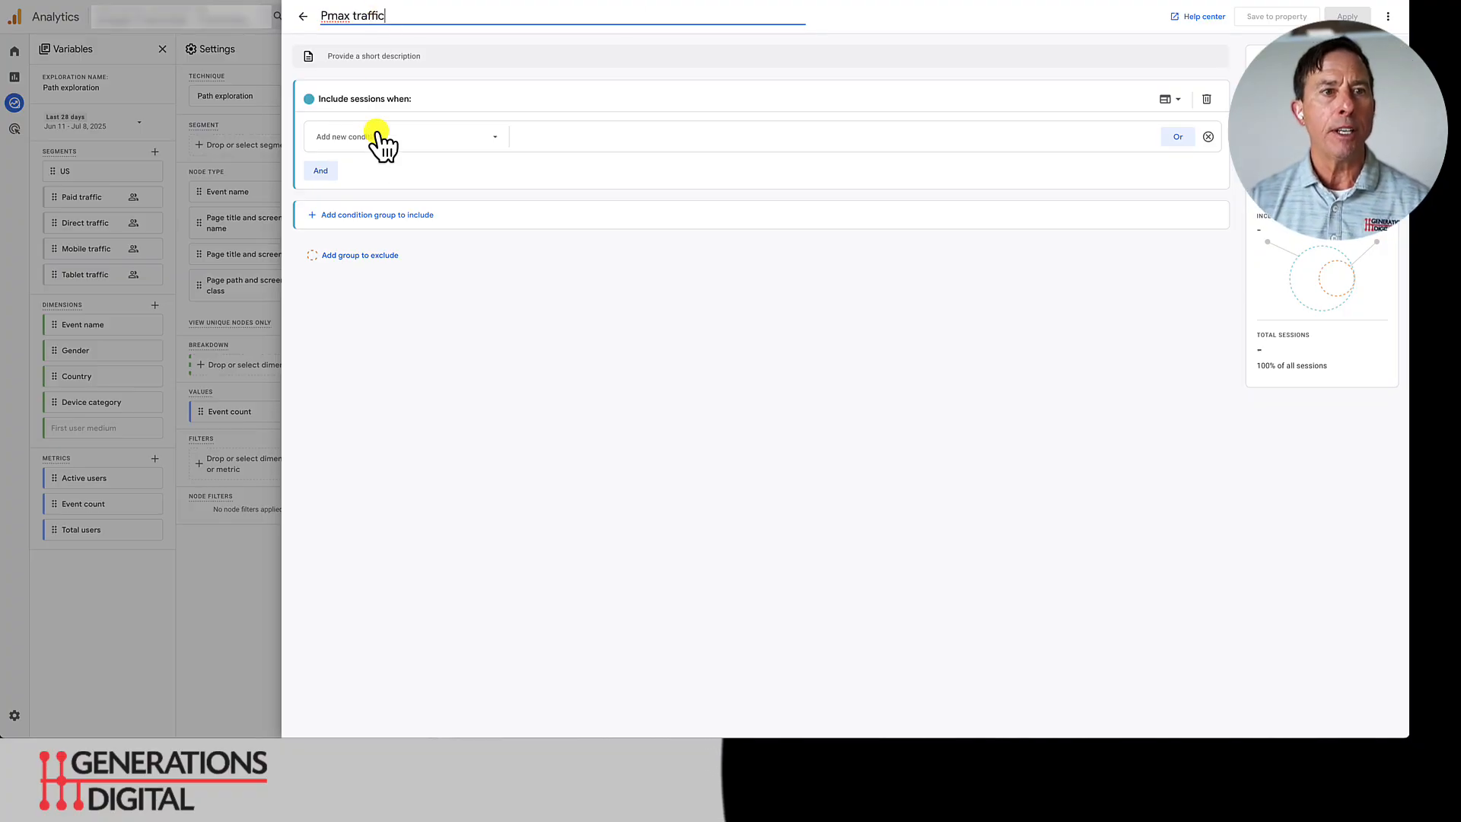
- Search the condition list for "camp" and add the session-scoped Session campaign dimension as the segment's include condition
{"action": "left_click", "coordinate": [424, 144]}
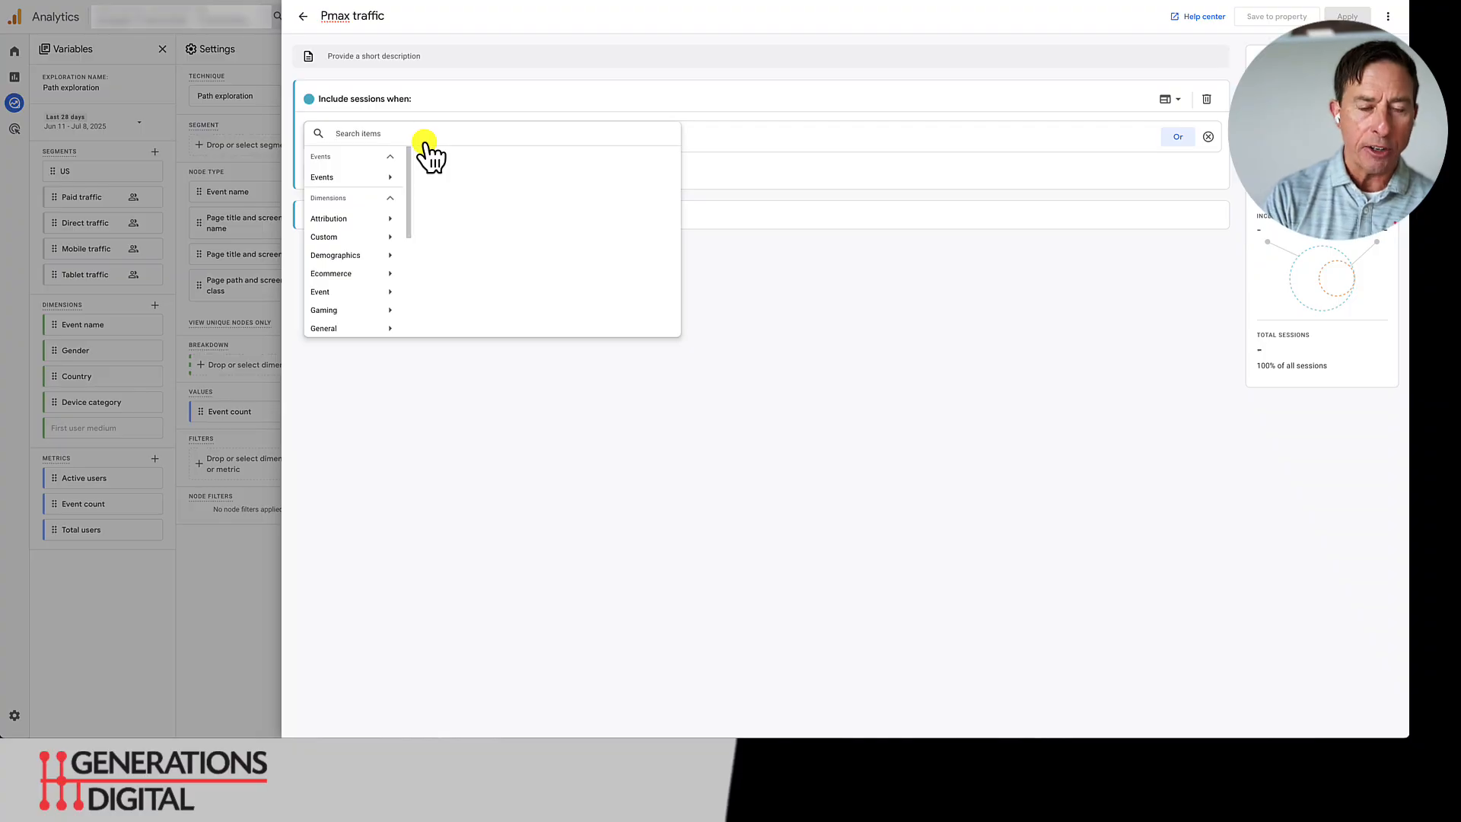
{"action": "type", "text": "camp"}
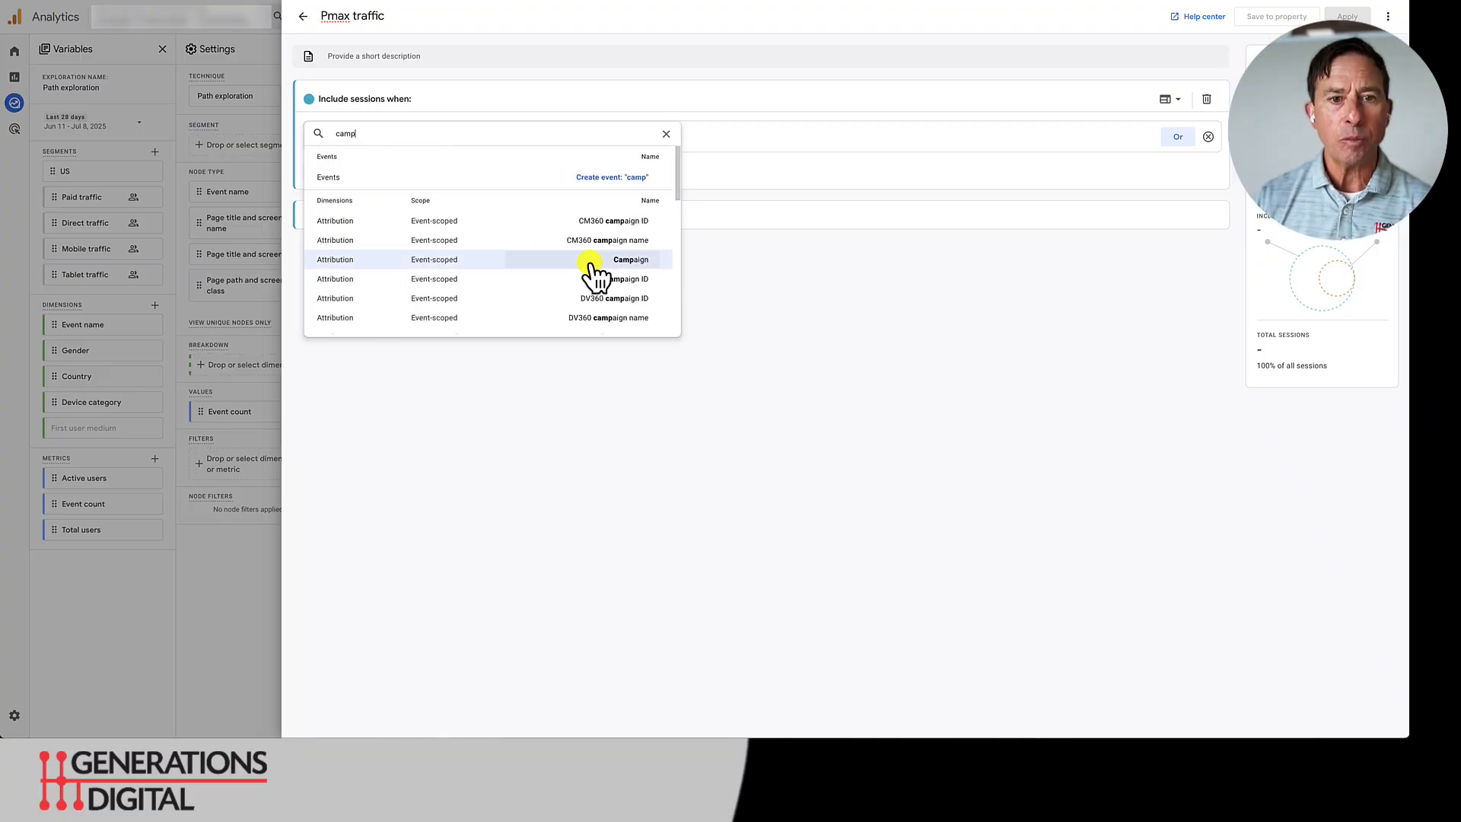
{"action": "scroll", "coordinate": [596, 274], "scroll_direction": "down", "scroll_amount": 3}
{"action": "scroll", "coordinate": [596, 274], "scroll_direction": "down", "scroll_amount": 5}
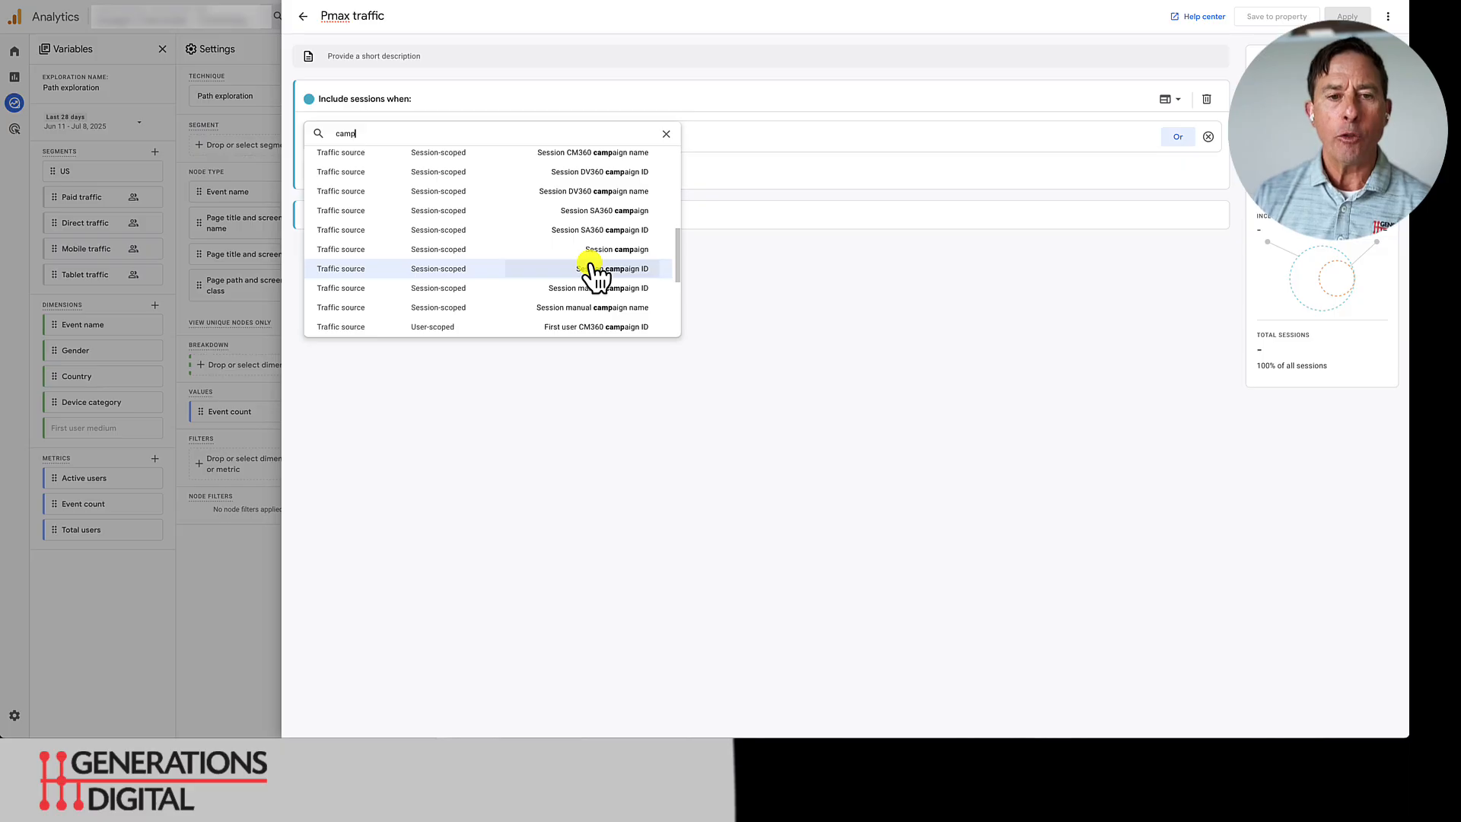
{"action": "scroll", "coordinate": [596, 274], "scroll_direction": "down", "scroll_amount": 3}
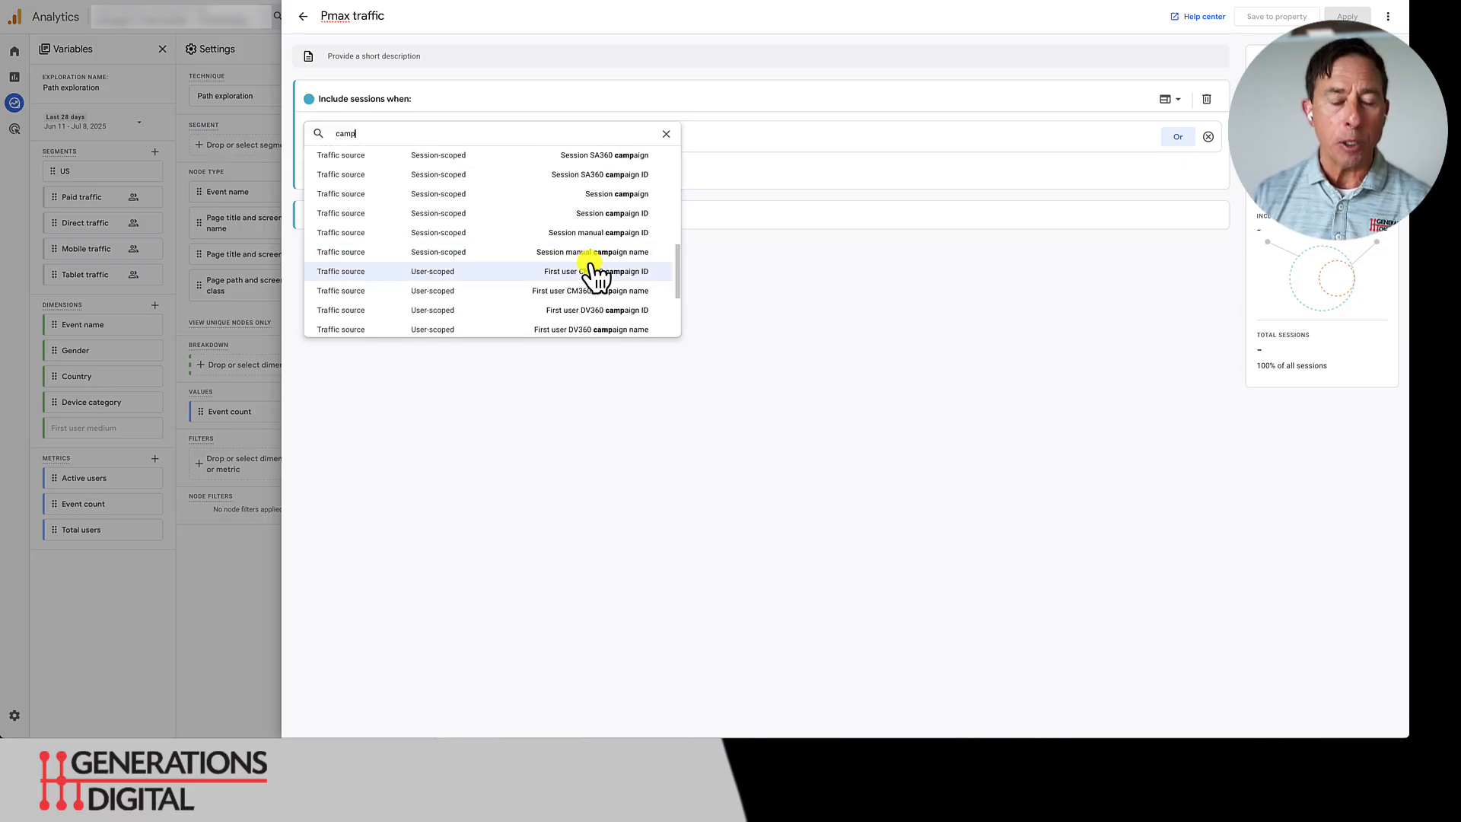
{"action": "left_click", "coordinate": [615, 193]}
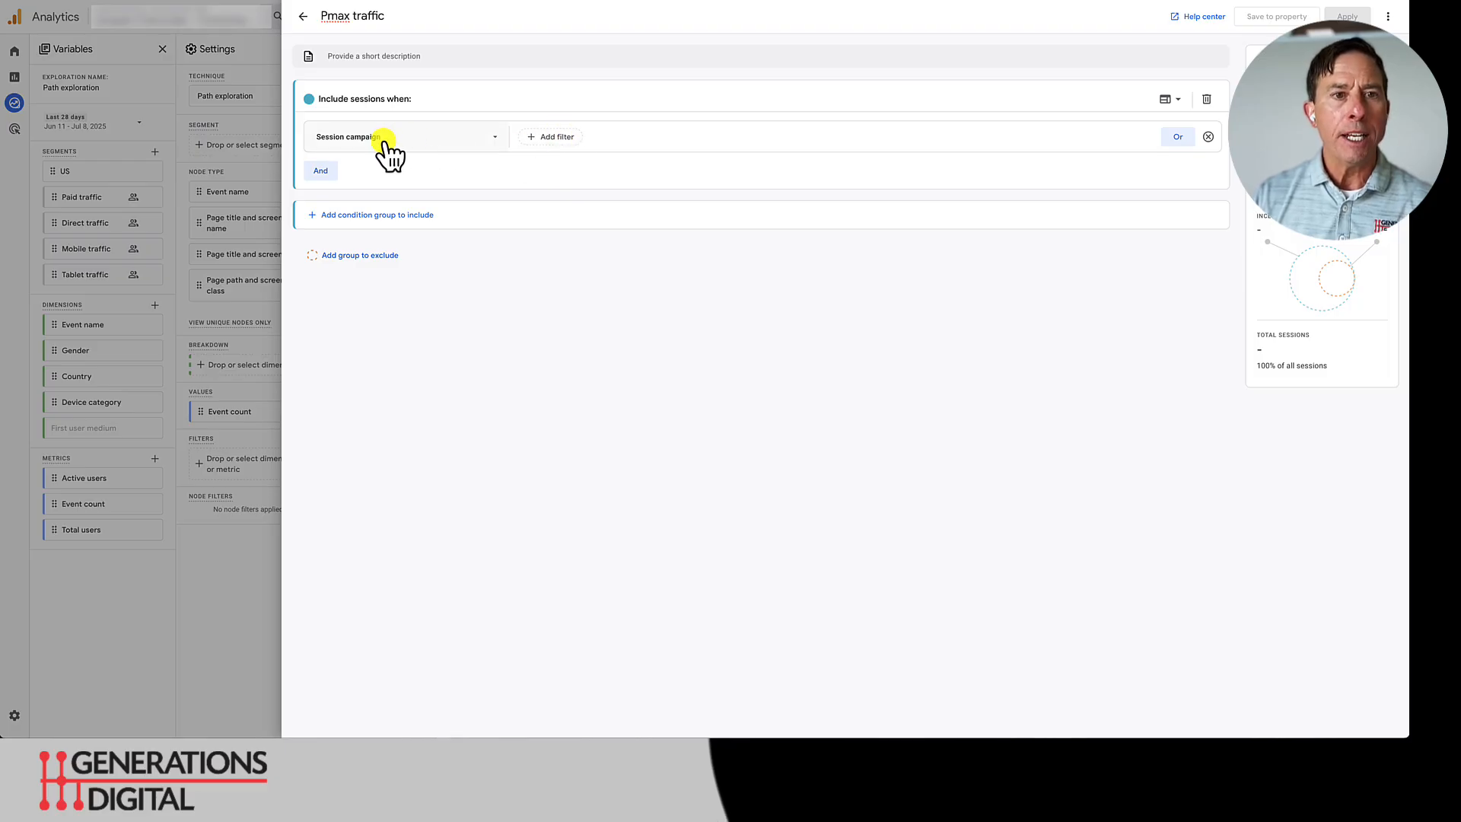
- Filter the Session campaign condition to values containing "pmax" and apply the finished segment to the path exploration
{"action": "left_click", "coordinate": [561, 139]}
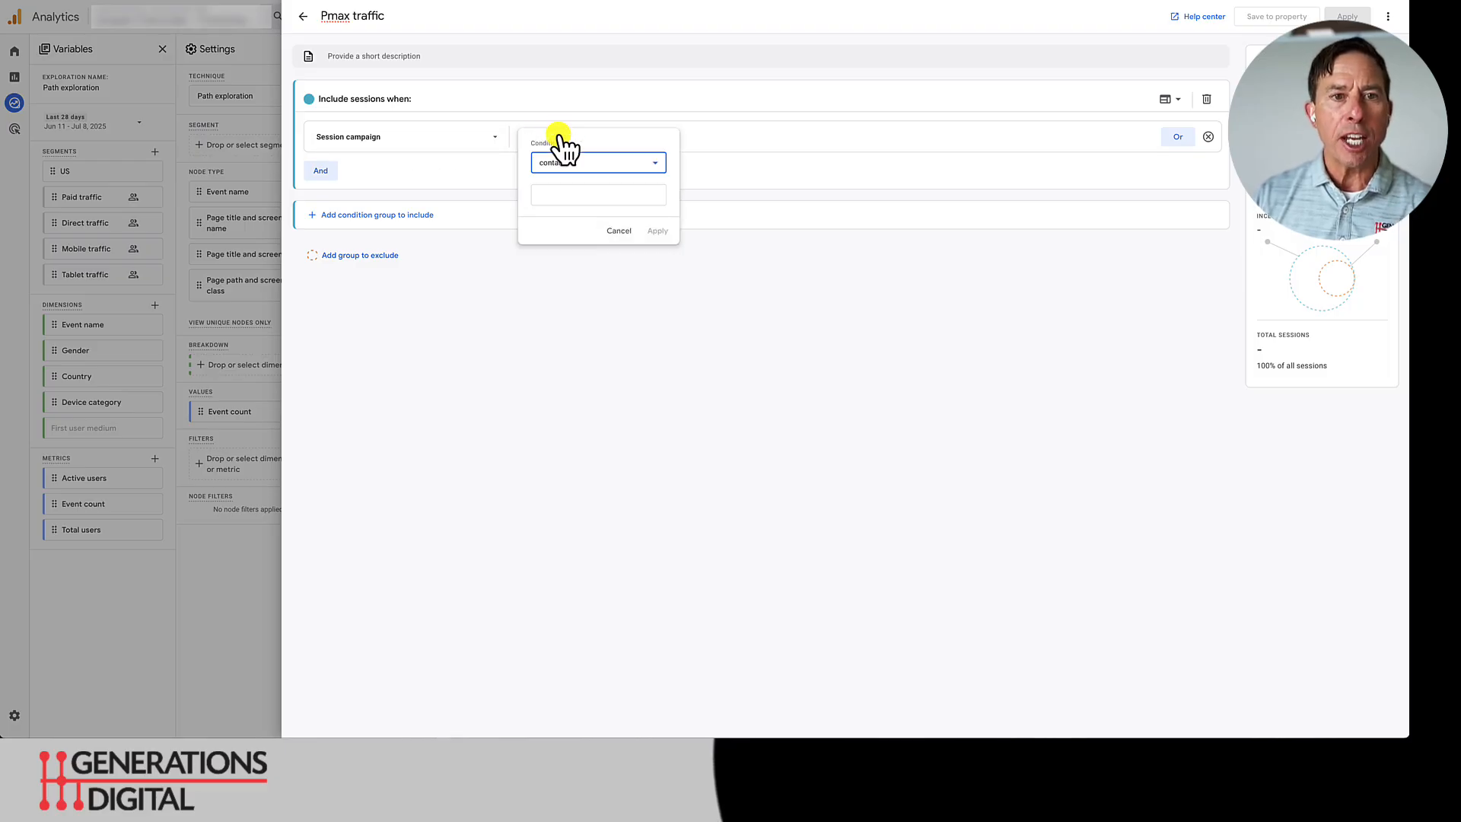
{"action": "left_click", "coordinate": [561, 195]}
{"action": "type", "text": "p"}
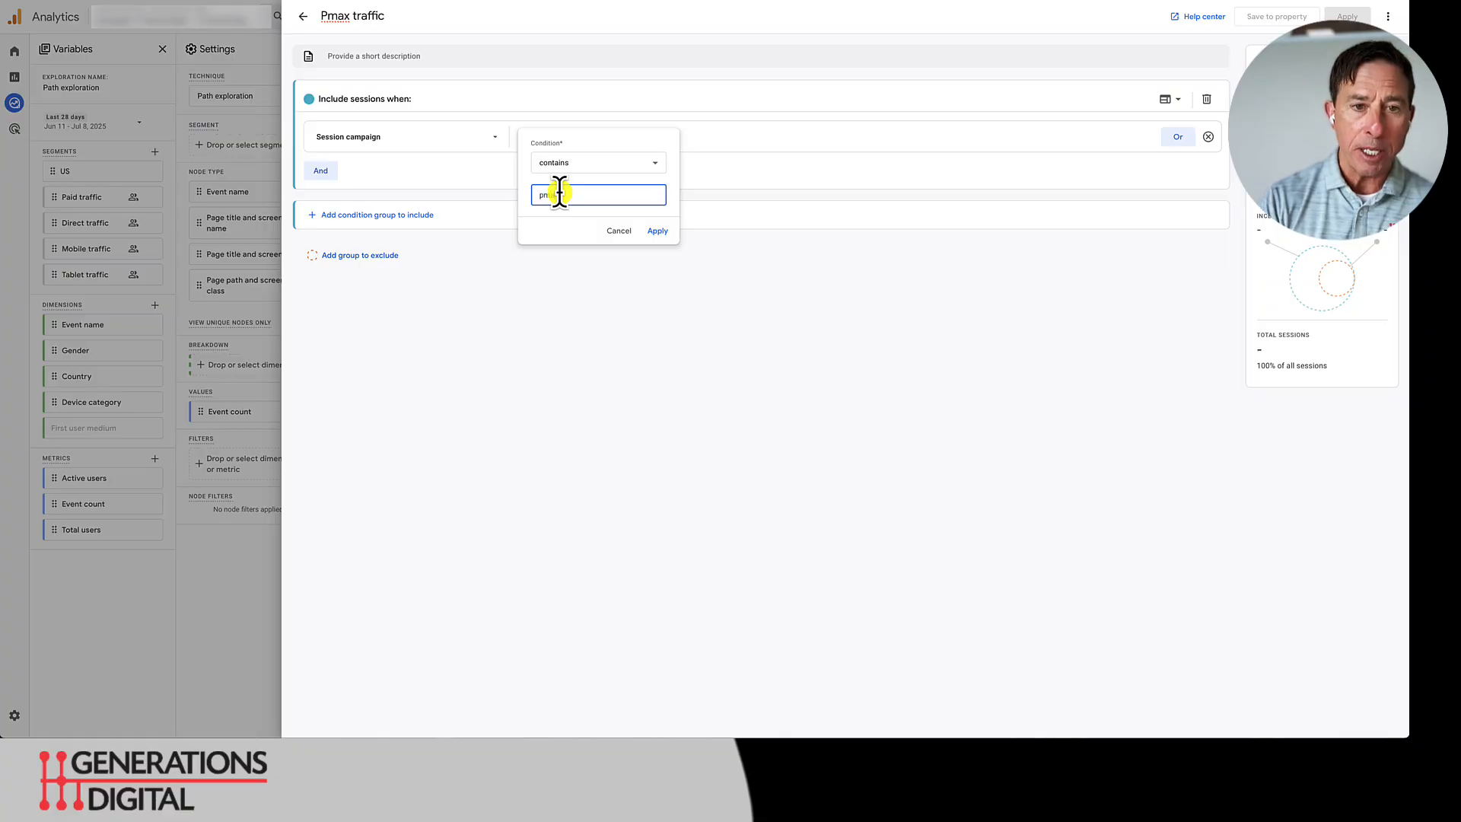
{"action": "type", "text": "max"}
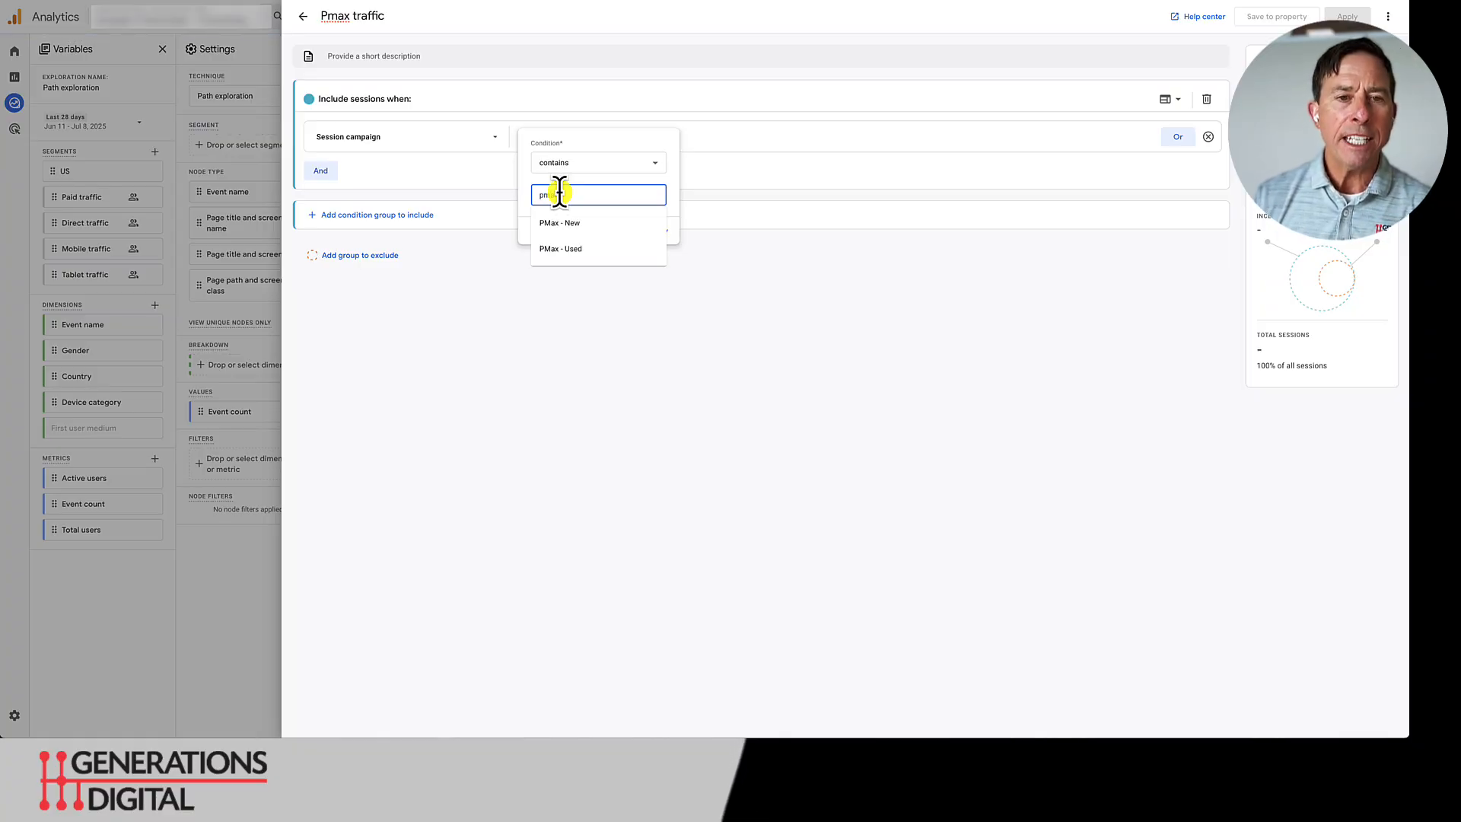
{"action": "left_click", "coordinate": [675, 180]}
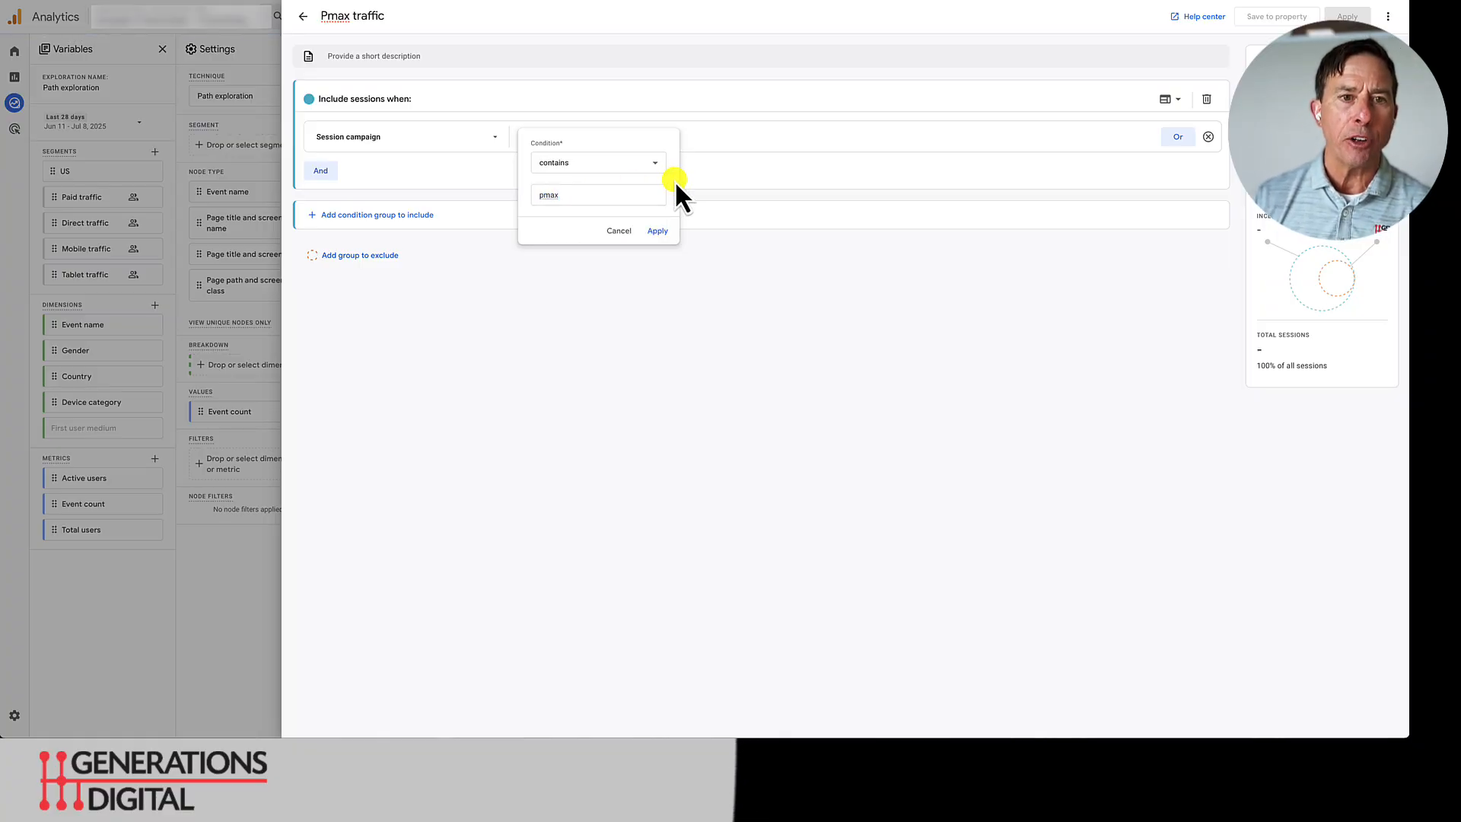
{"action": "left_click", "coordinate": [659, 233]}
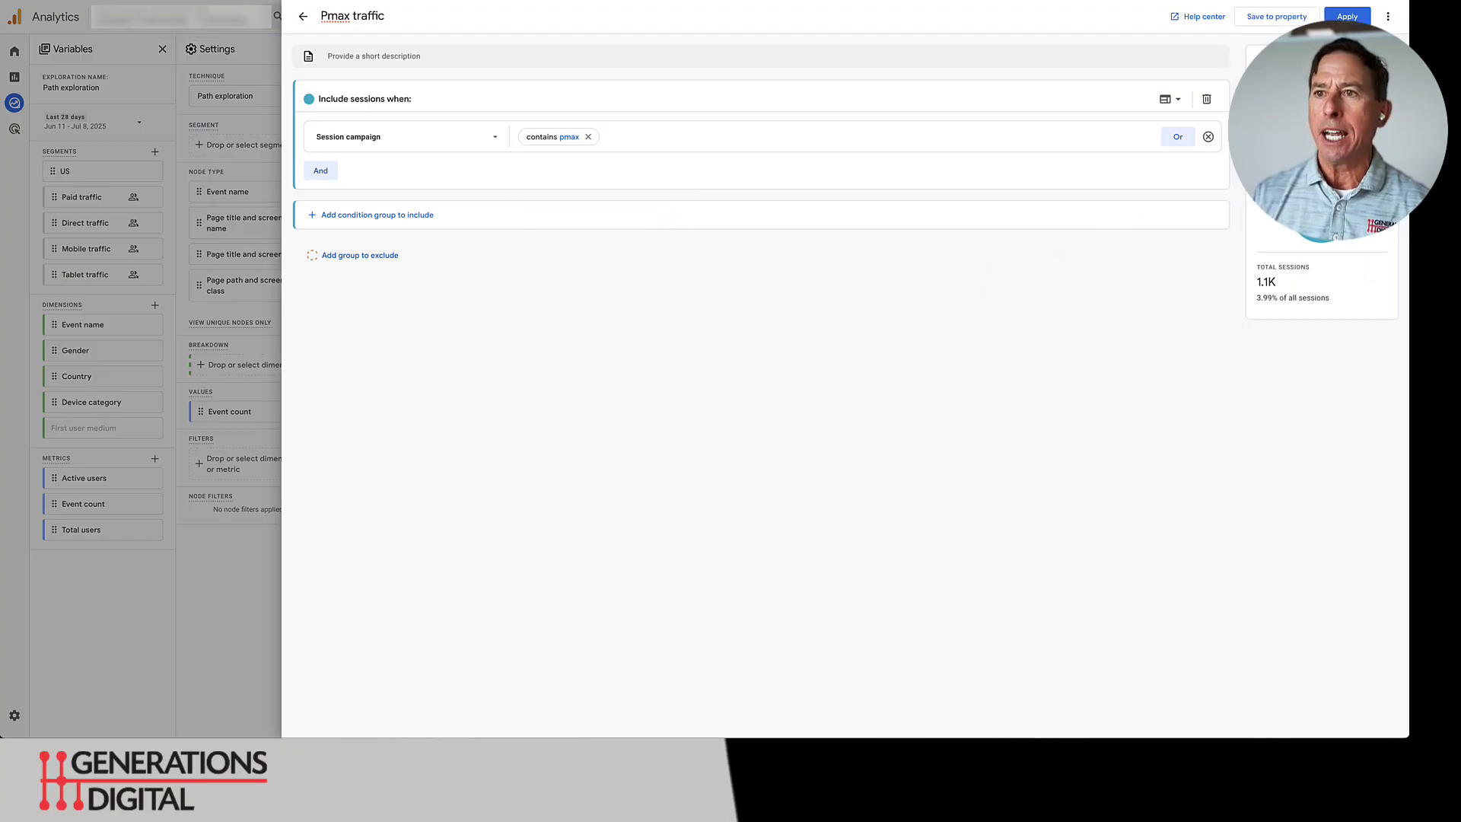
{"action": "left_click", "coordinate": [1352, 19]}
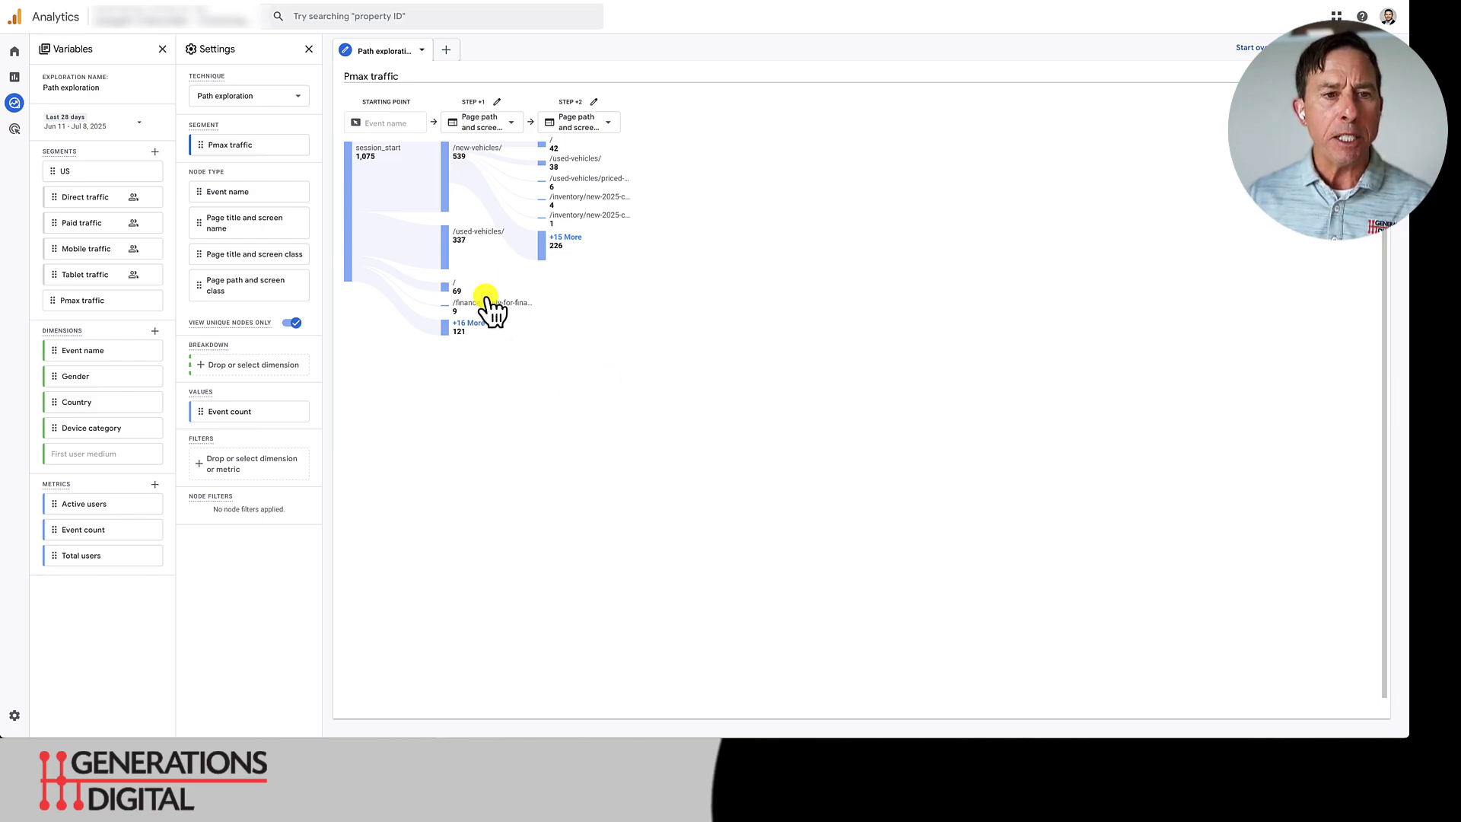
- Expand the home page (/) node in step +2 under /new-vehicles/ to add a step +3
{"action": "mouse_move", "coordinate": [461, 245]}
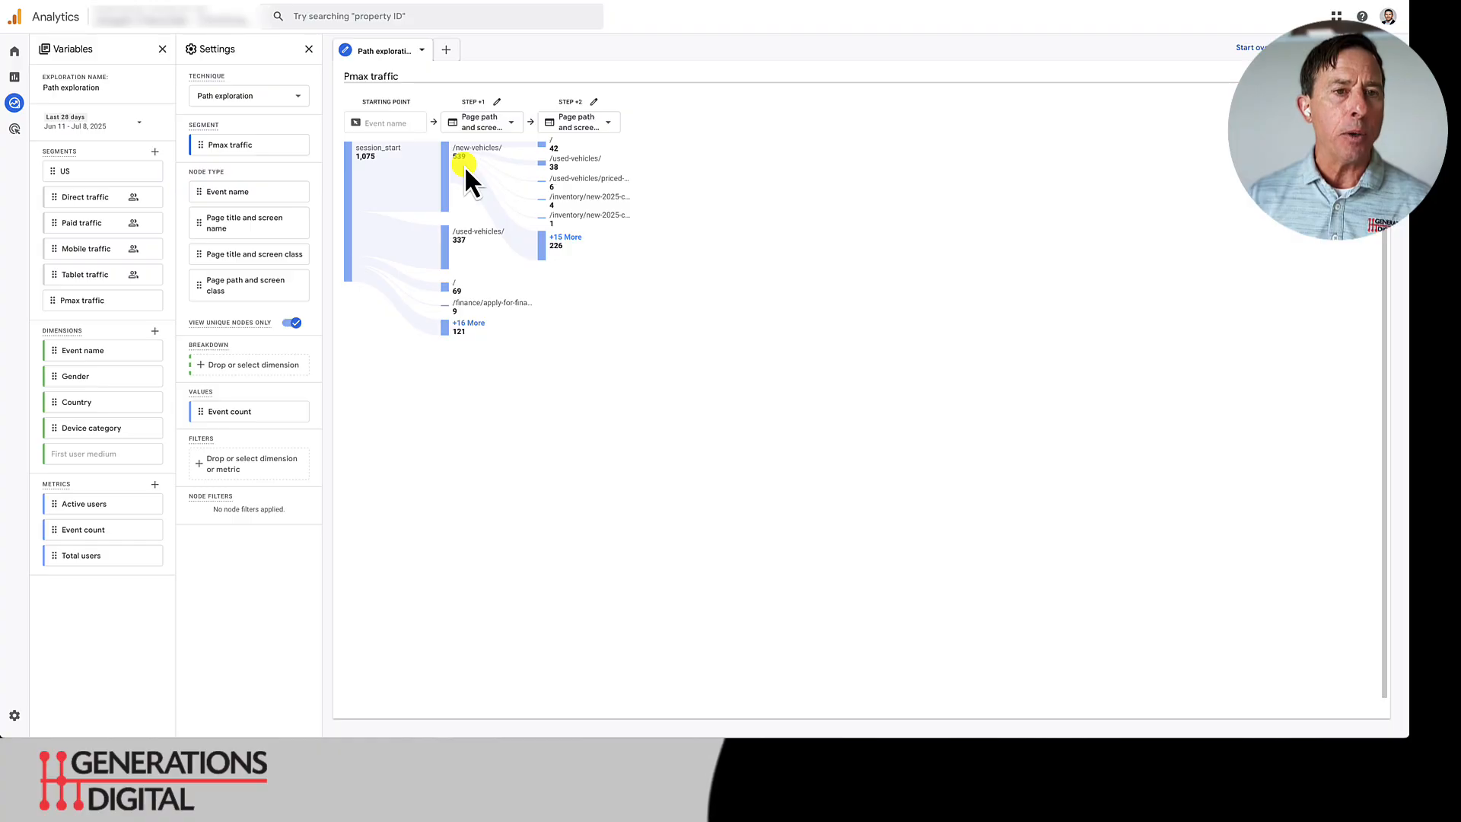
{"action": "left_click", "coordinate": [553, 145]}
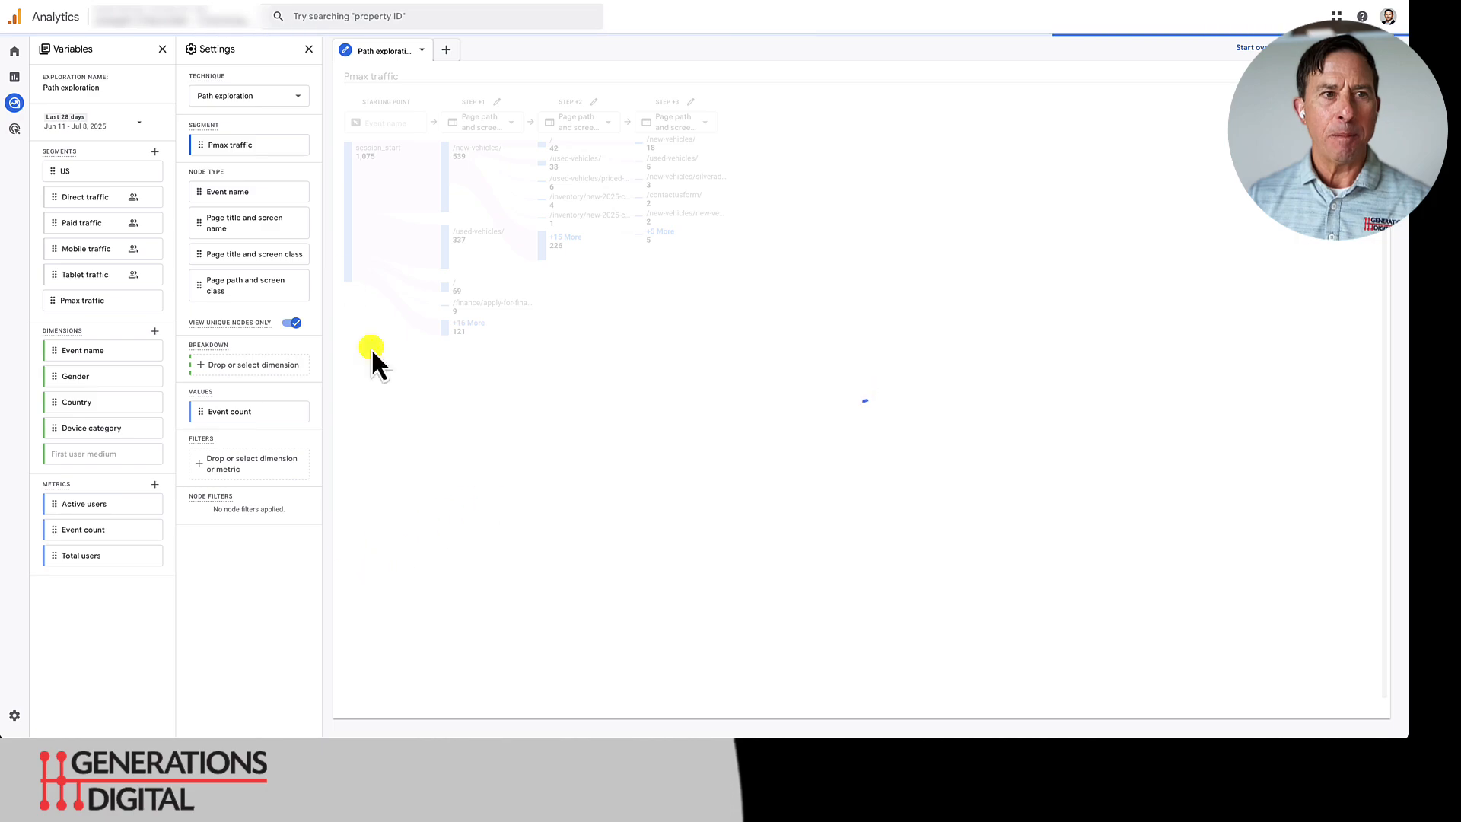
{"action": "left_click", "coordinate": [308, 49]}
{"action": "left_click", "coordinate": [162, 49]}
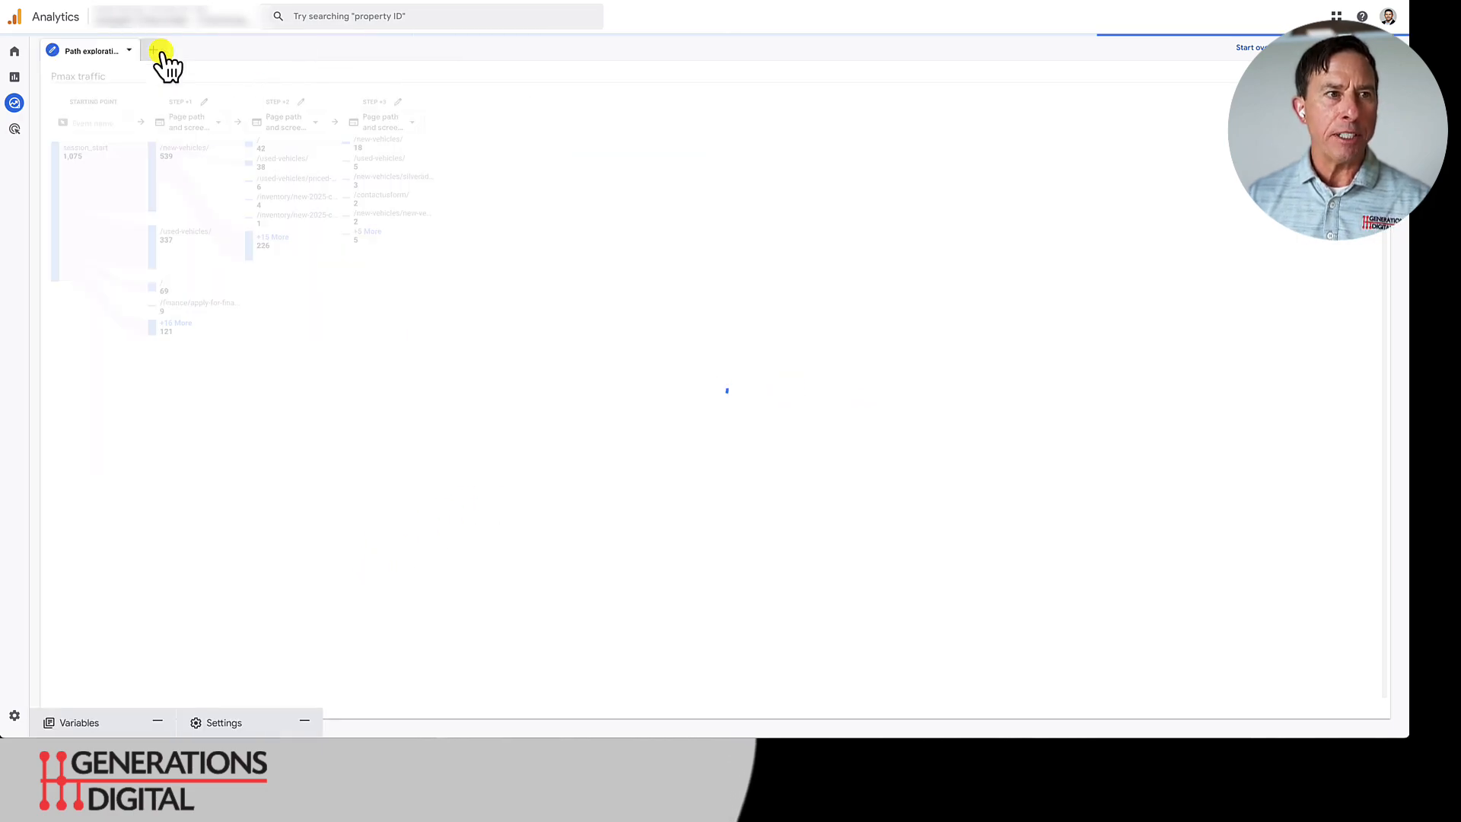
{"action": "left_click", "coordinate": [124, 723]}
{"action": "left_click", "coordinate": [124, 723]}
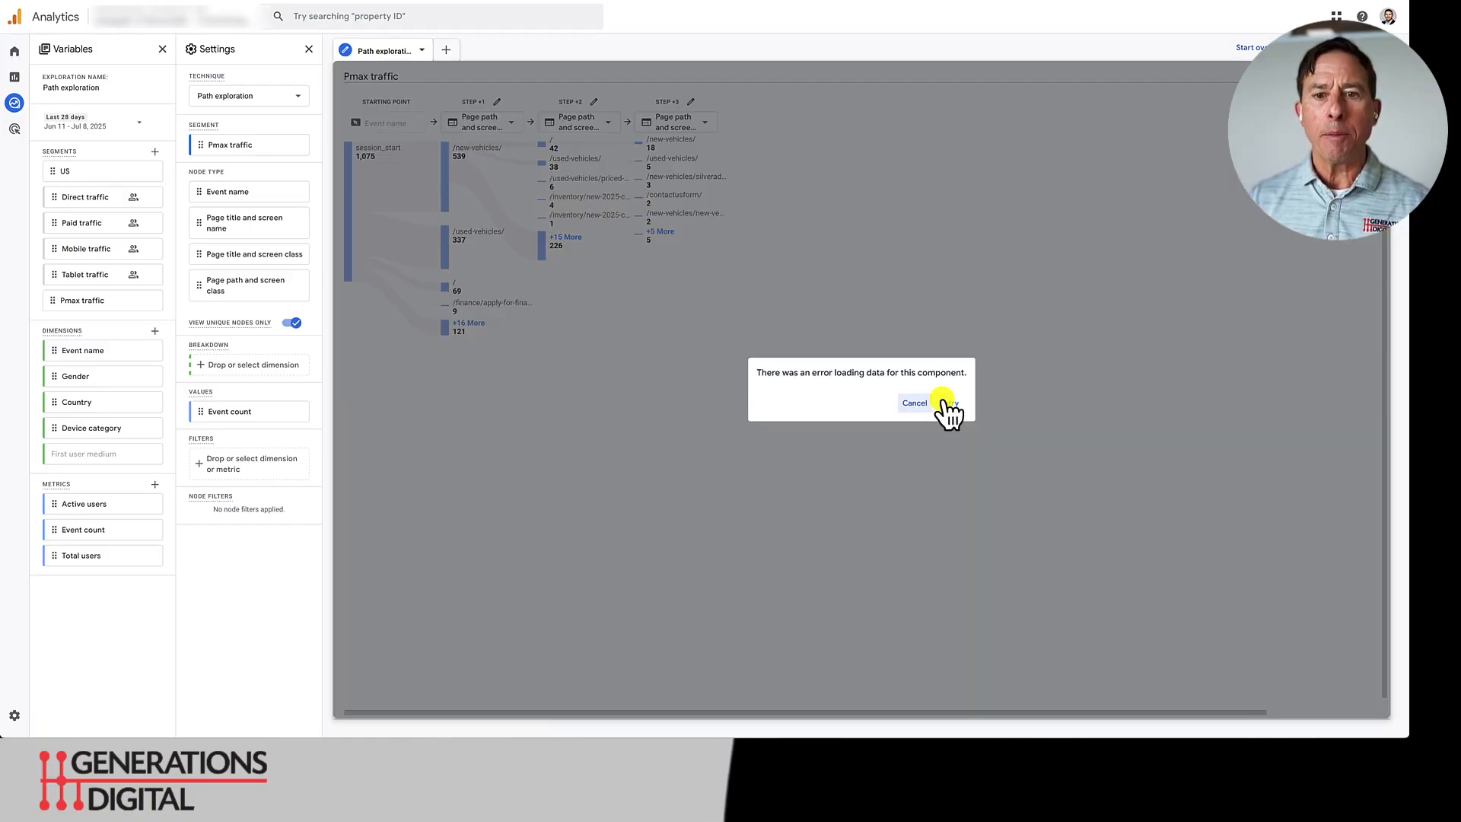
- Clear the data loading error and examine the step +3 pages reached from the home page node
{"action": "left_click", "coordinate": [948, 405]}
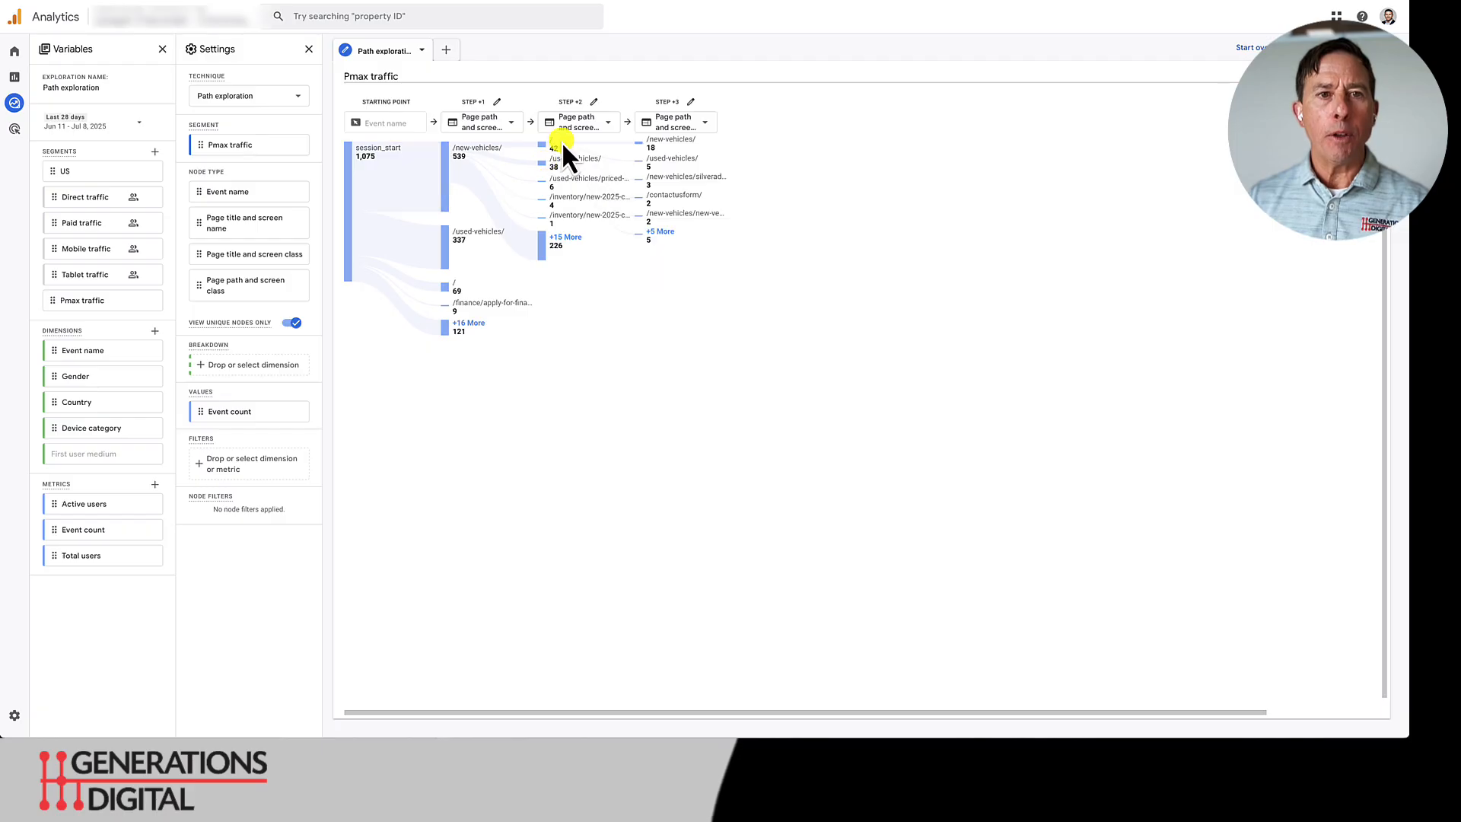
{"action": "mouse_move", "coordinate": [543, 146]}
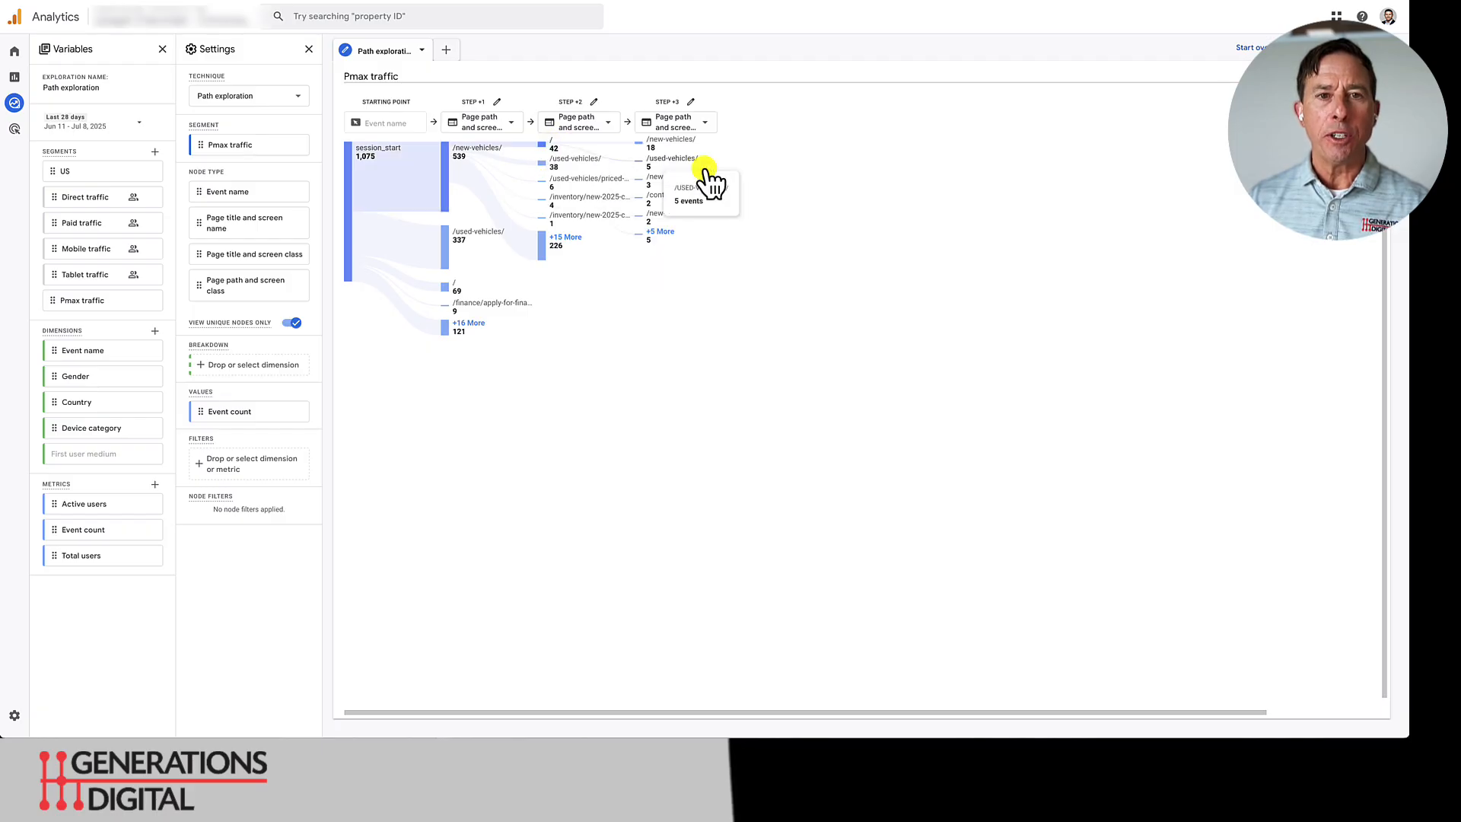
{"action": "mouse_move", "coordinate": [701, 181]}
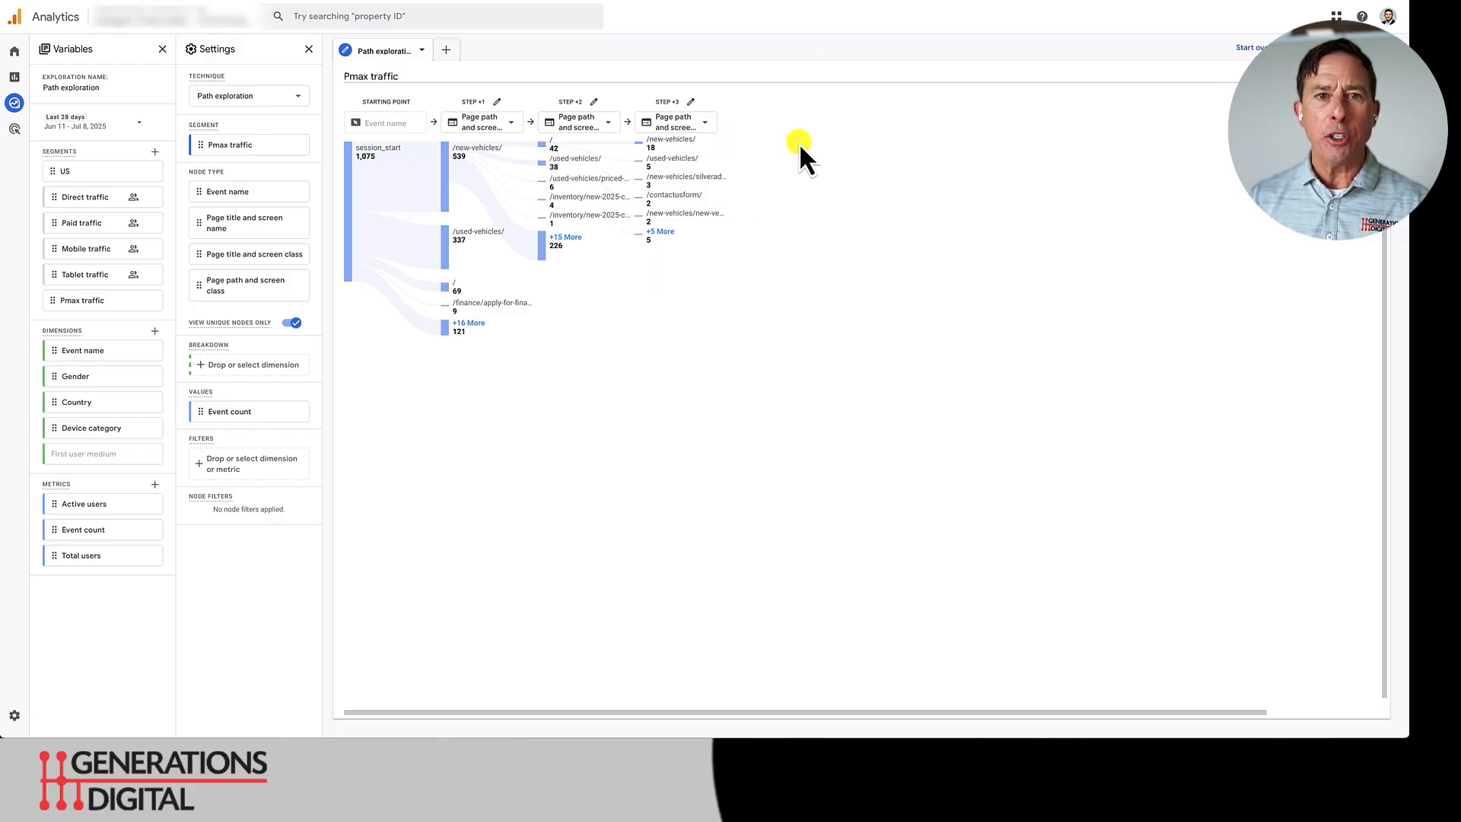